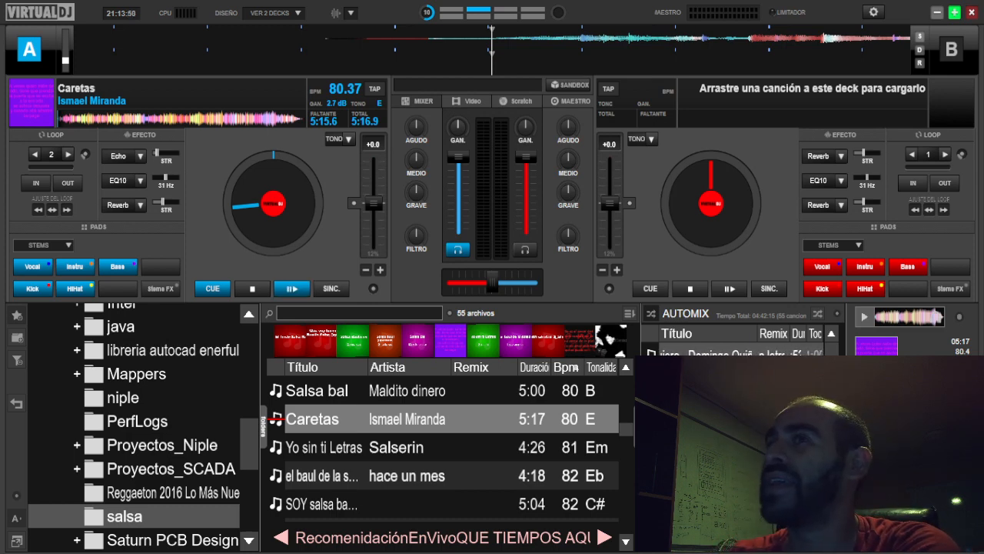
# Open the settings on the keyboard mapping page and place the cursor in the action editor
pyautogui.click(874, 13)
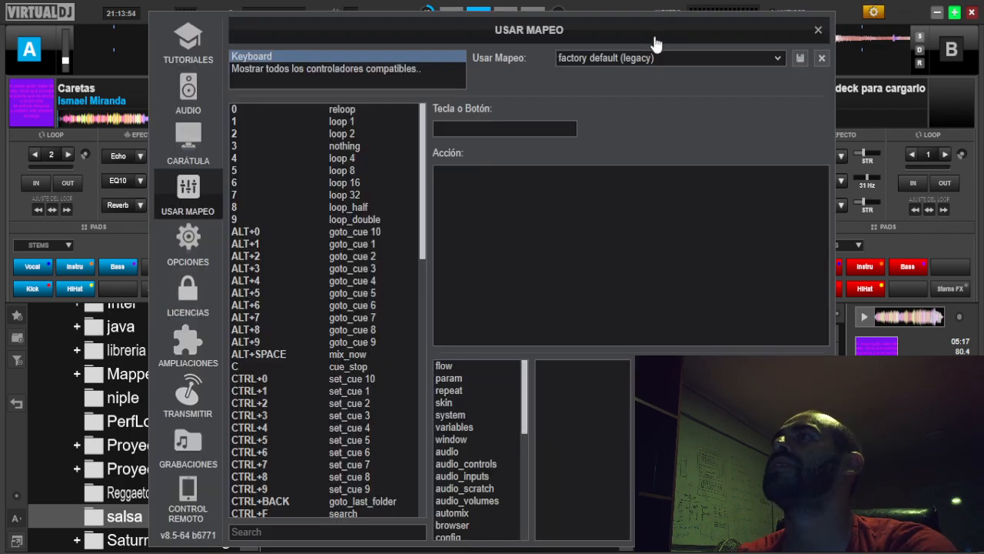
pyautogui.moveTo(654, 39)
pyautogui.mouseDown()
pyautogui.moveTo(666, 132)
pyautogui.moveTo(736, 31)
pyautogui.moveTo(648, 48)
pyautogui.moveTo(664, 40)
pyautogui.mouseUp()
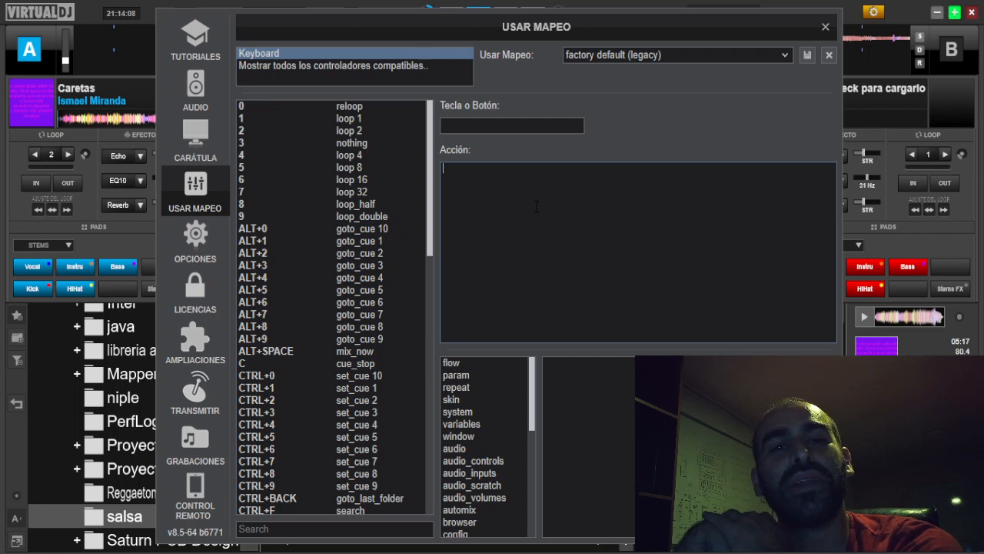
pyautogui.click(536, 206)
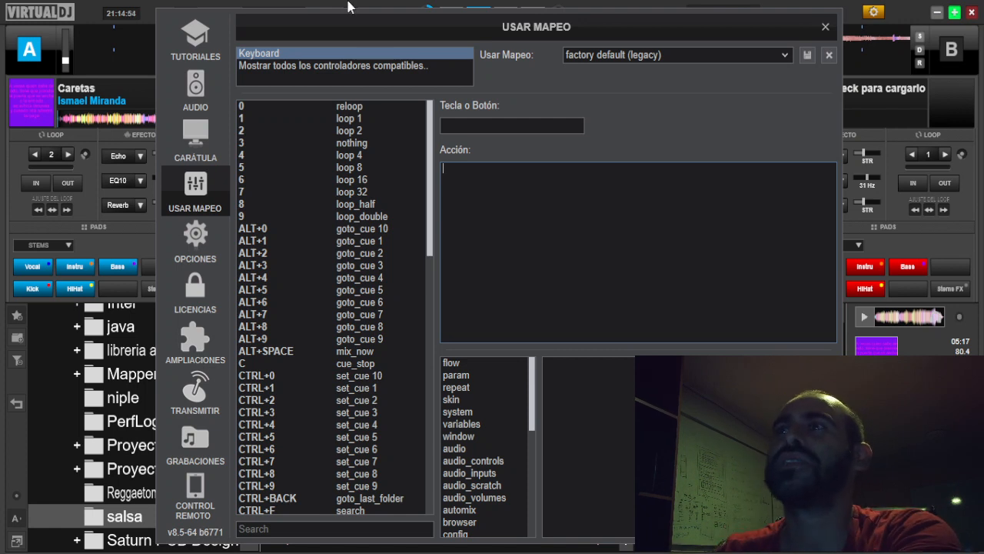
# Browse the available action categories, examining the actions listed under get, karaoke and key
pyautogui.moveTo(534, 382); pyautogui.dragTo(533, 462)
pyautogui.click(451, 405)
pyautogui.click(455, 417)
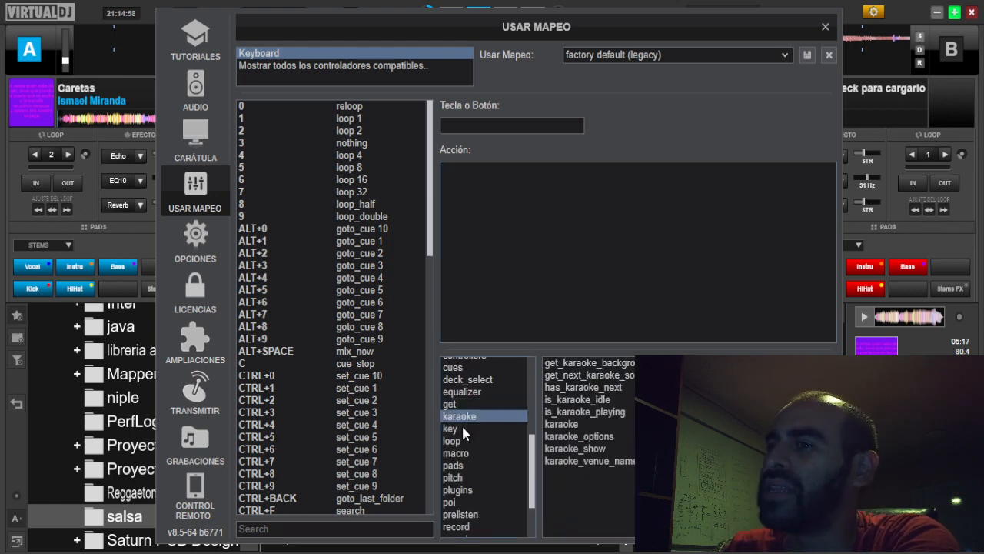
pyautogui.click(454, 428)
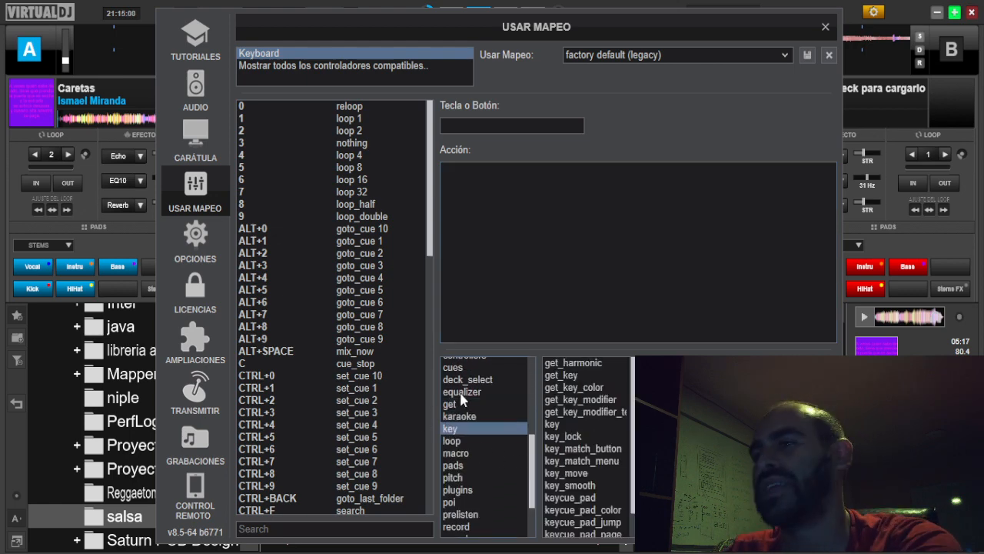
pyautogui.scroll(-3, 470, 420)
pyautogui.scroll(4, 479, 434)
pyautogui.scroll(5, 480, 439)
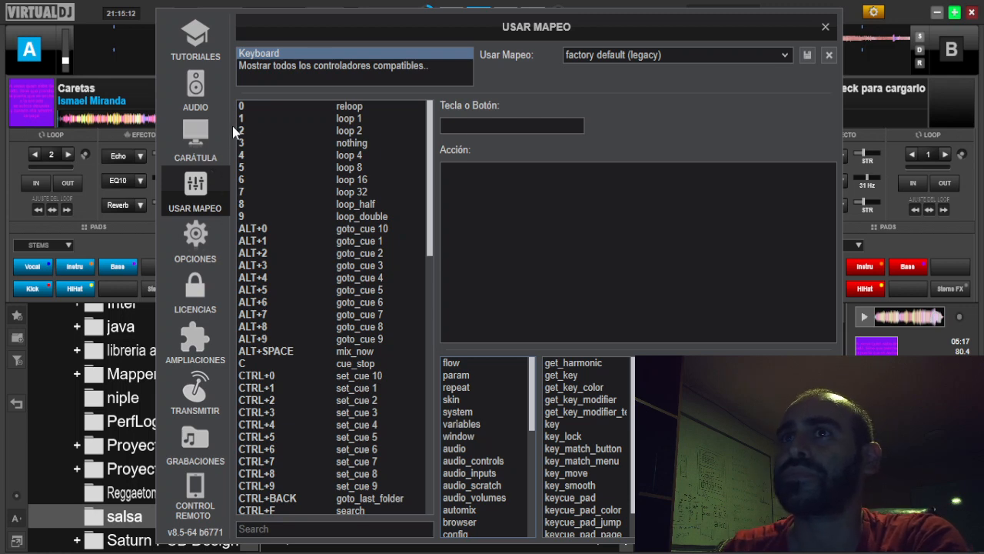
# Map the A key to the action set 'miprimeravariable' 8
pyautogui.scroll(-2, 376, 304)
pyautogui.scroll(-5, 375, 304)
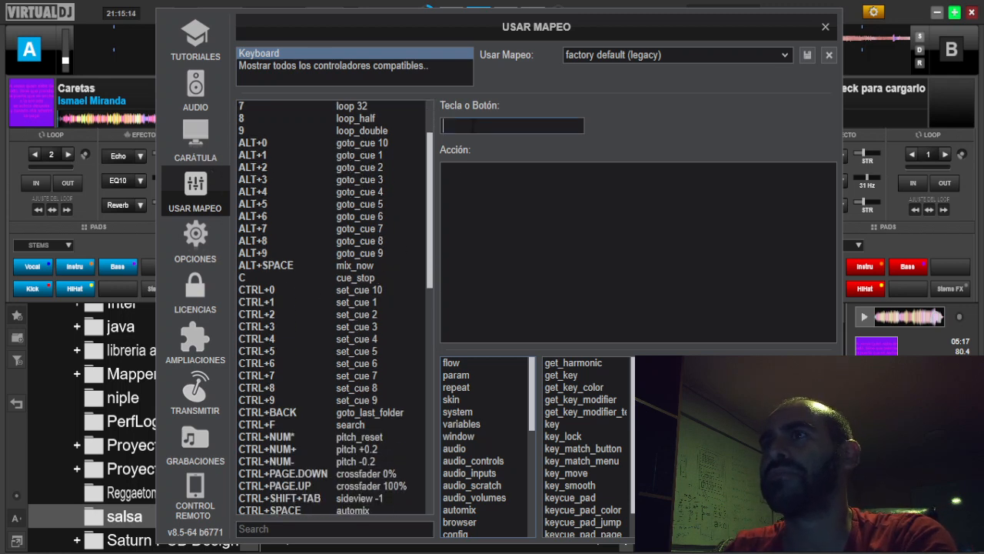
pyautogui.press('a')
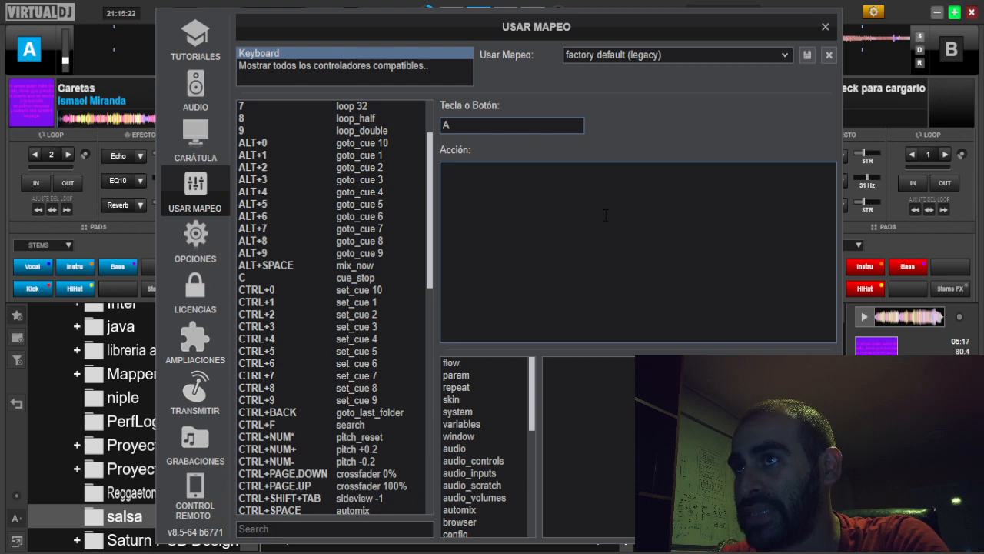
pyautogui.write('set')
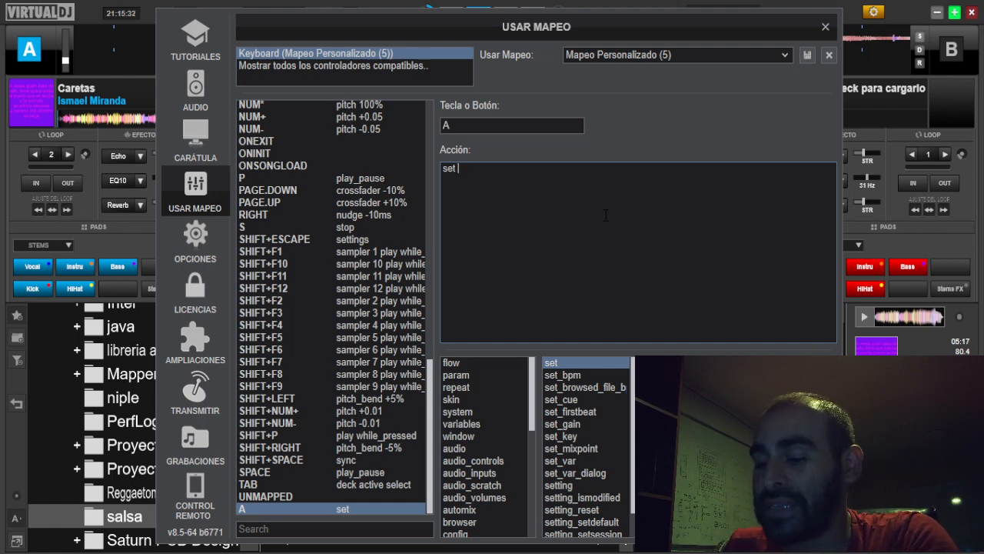
pyautogui.write('"')
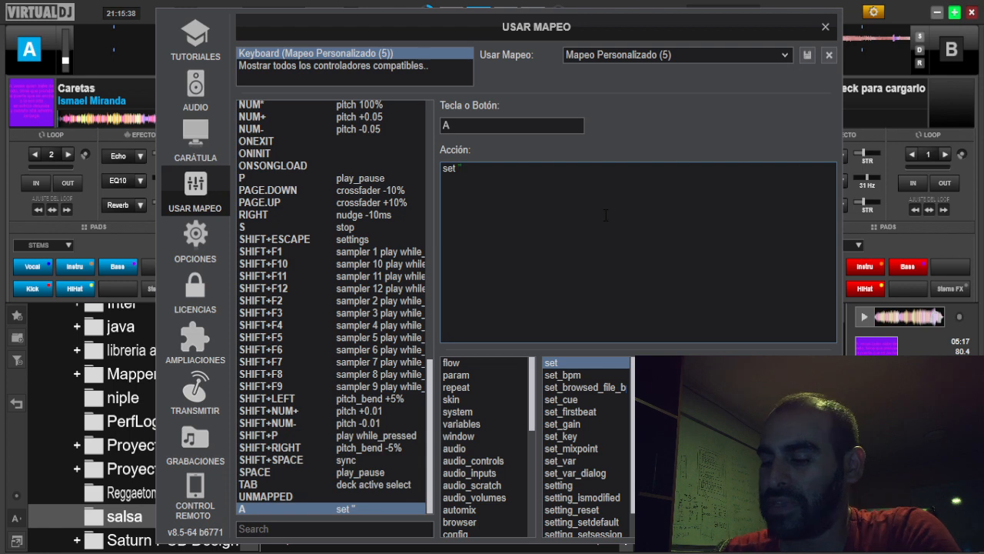
pyautogui.write('miprimera')
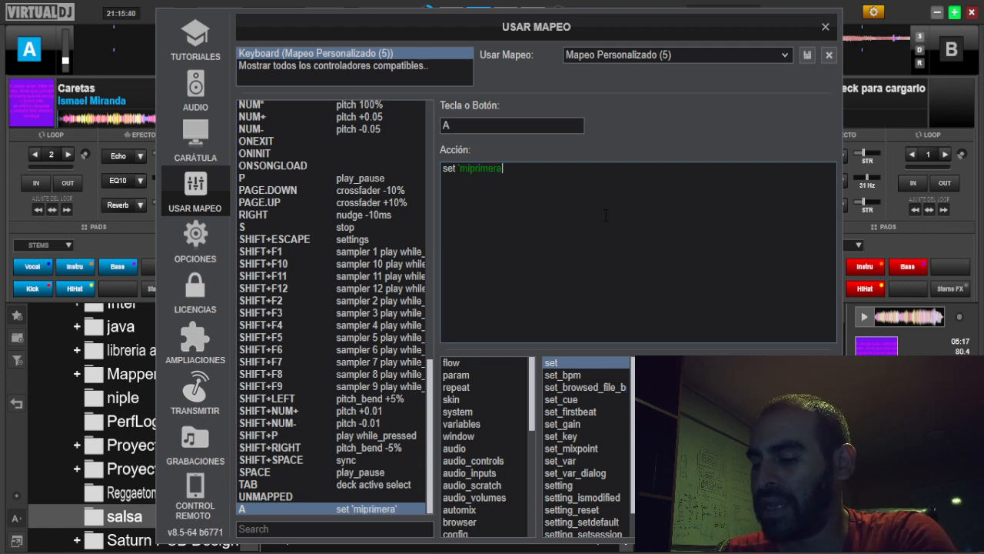
pyautogui.write("variable'")
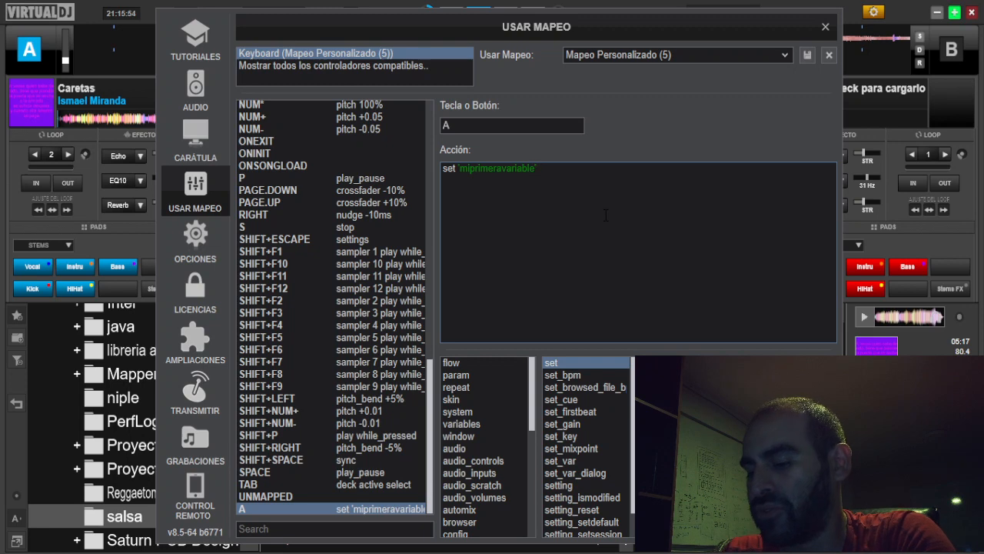
pyautogui.write('8')
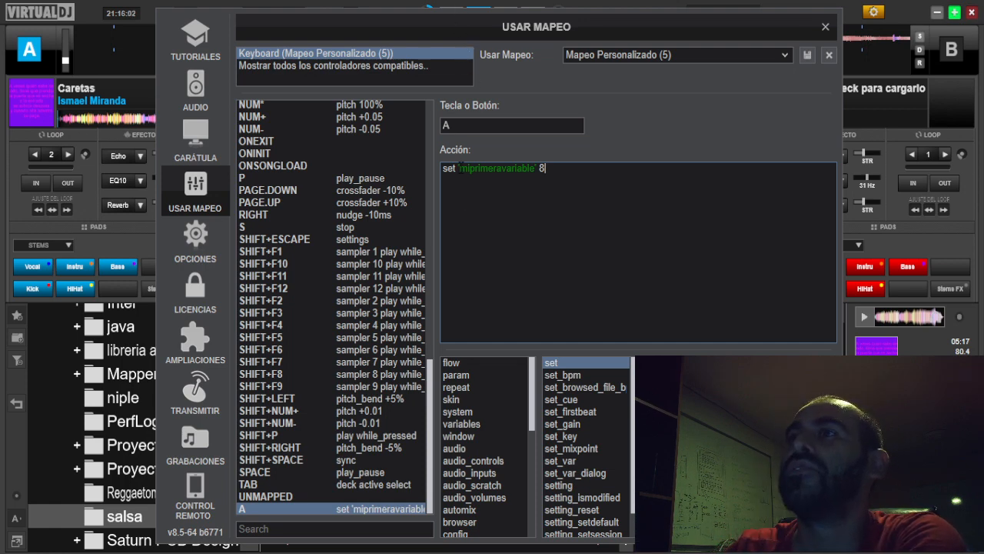
pyautogui.moveTo(460, 168); pyautogui.dragTo(540, 169)
pyautogui.click(674, 199)
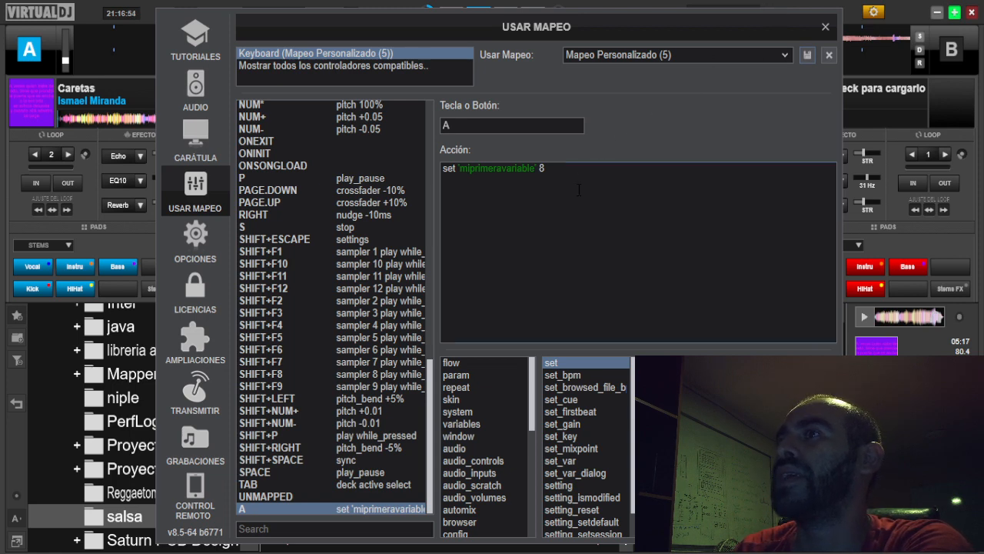
# Reuse a copy of the A key's action to map the B key to set 'miprimeravariable' 10
pyautogui.moveTo(559, 170); pyautogui.dragTo(442, 169)
pyautogui.click(443, 169)
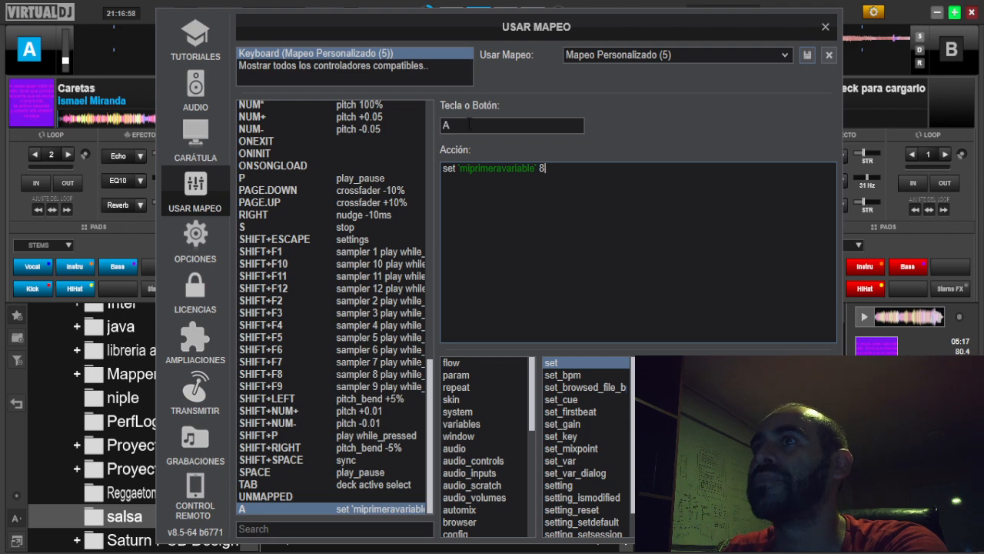
pyautogui.moveTo(565, 170); pyautogui.dragTo(425, 170)
pyautogui.rightClick(460, 167)
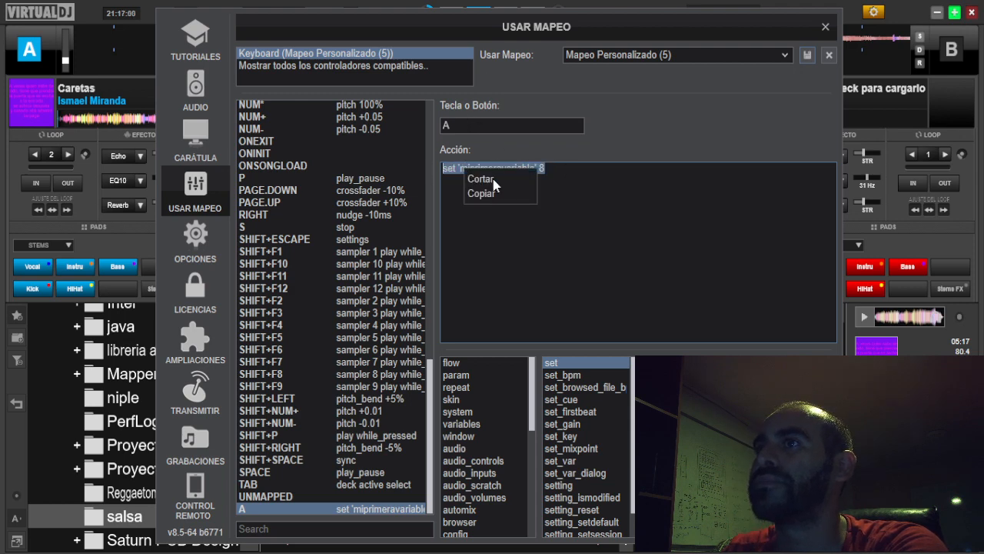
pyautogui.click(471, 192)
pyautogui.click(467, 127)
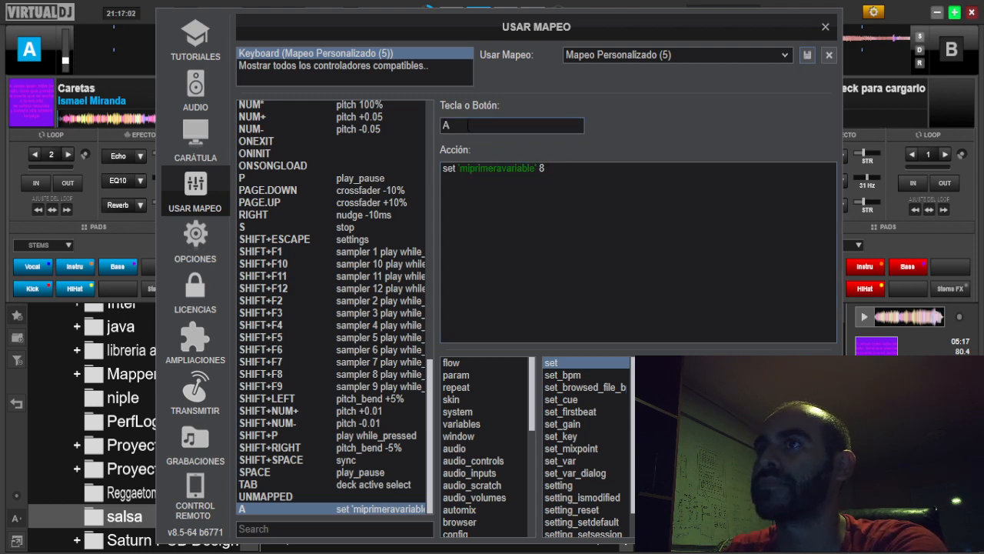
pyautogui.press('b')
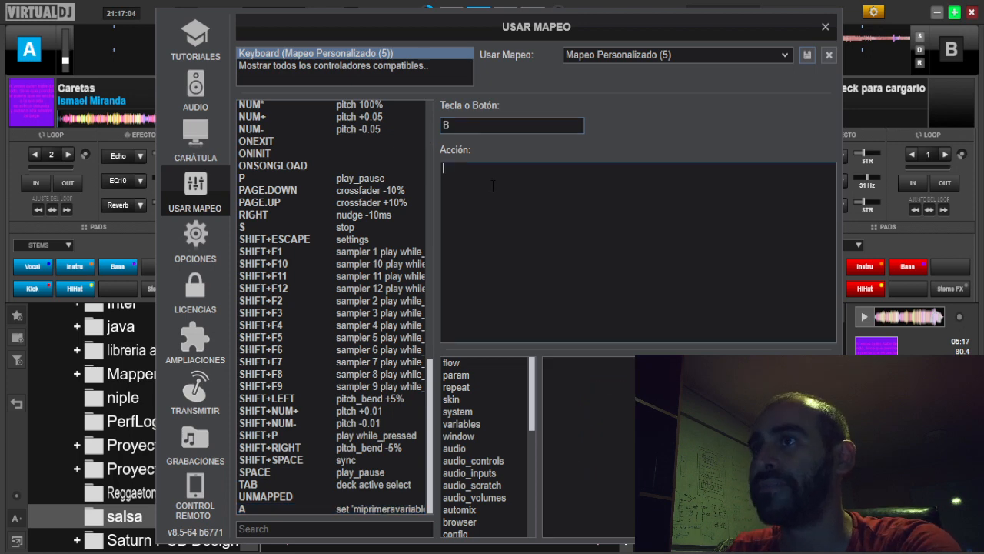
pyautogui.click(493, 185)
pyautogui.hotkey('ctrl', 'v')
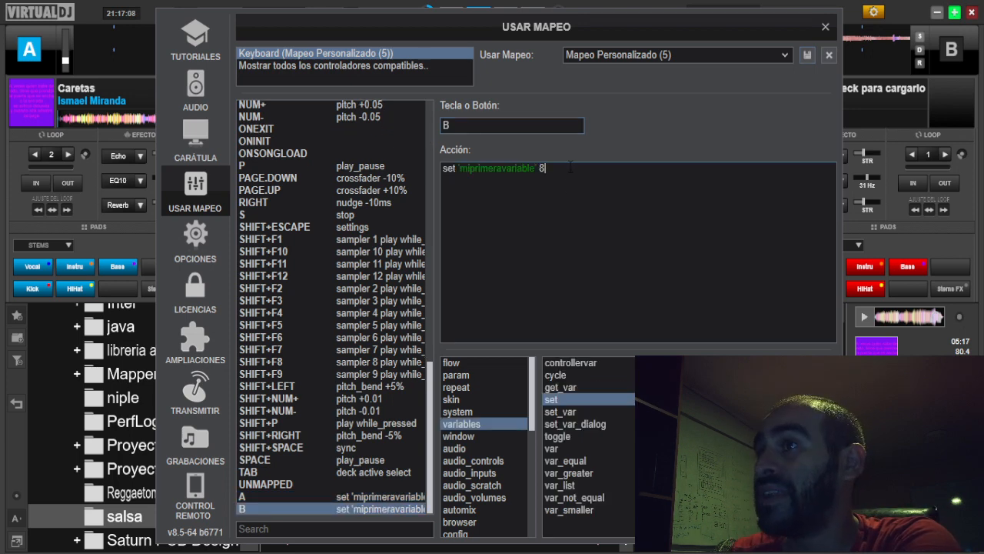
pyautogui.press('BackSpace')
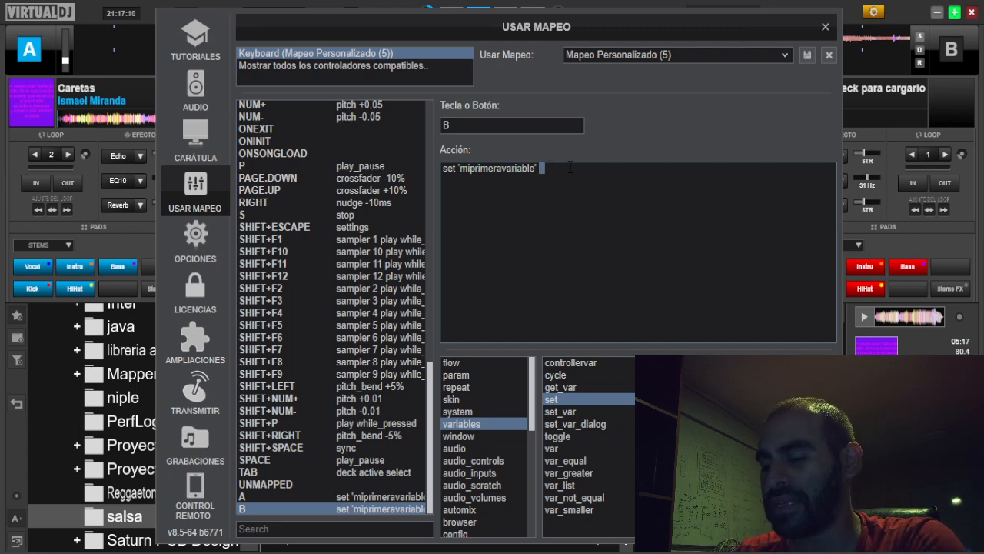
pyautogui.write('10')
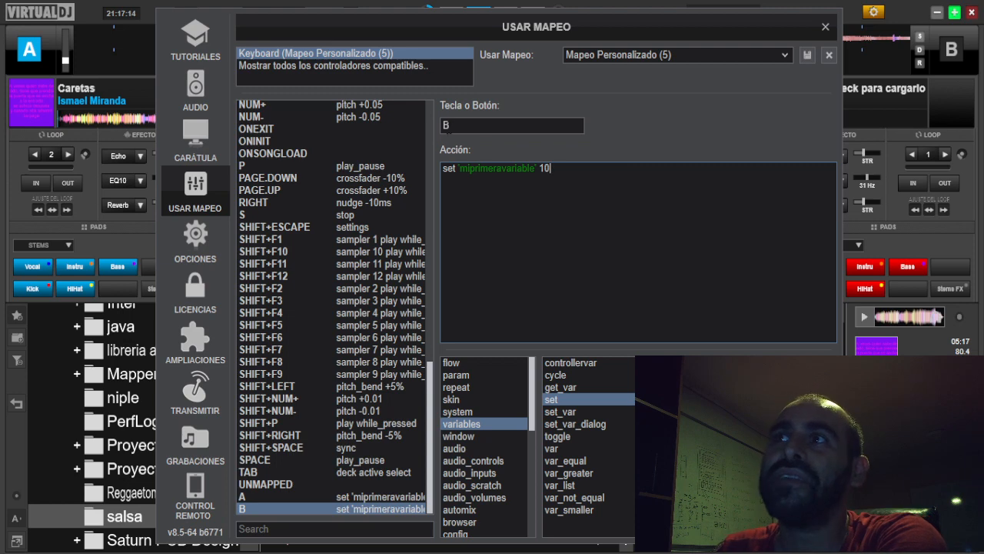
pyautogui.moveTo(459, 167); pyautogui.dragTo(534, 167)
pyautogui.click(541, 186)
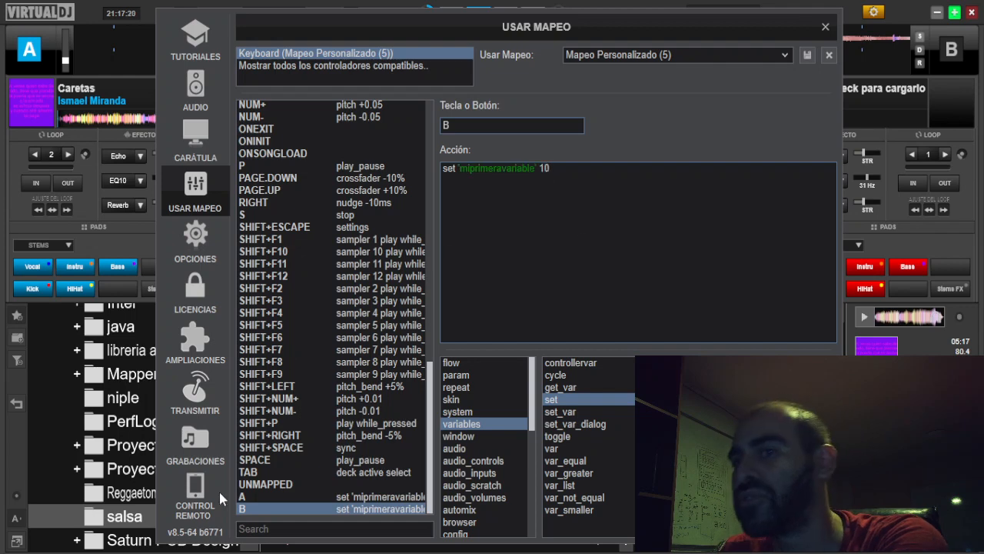
# Compare the actions assigned to the A and B keys by viewing each mapping in turn
pyautogui.click(254, 497)
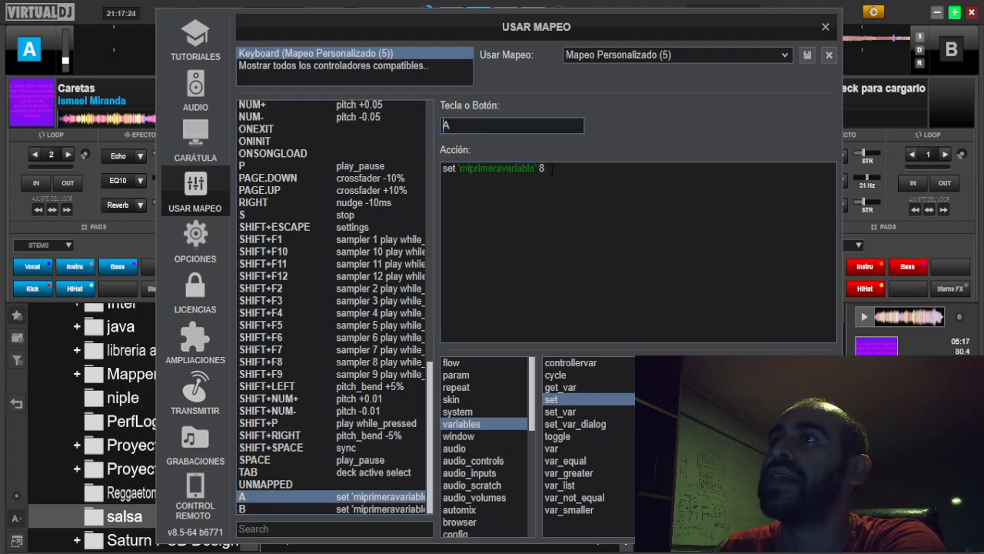
pyautogui.click(251, 505)
pyautogui.click(254, 498)
pyautogui.click(257, 505)
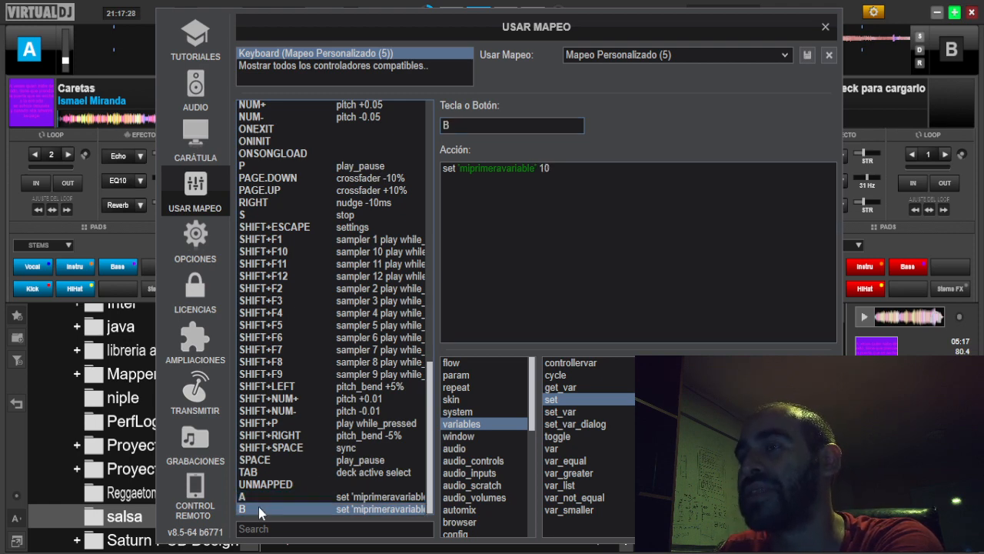
pyautogui.click(260, 498)
pyautogui.click(261, 506)
pyautogui.click(275, 498)
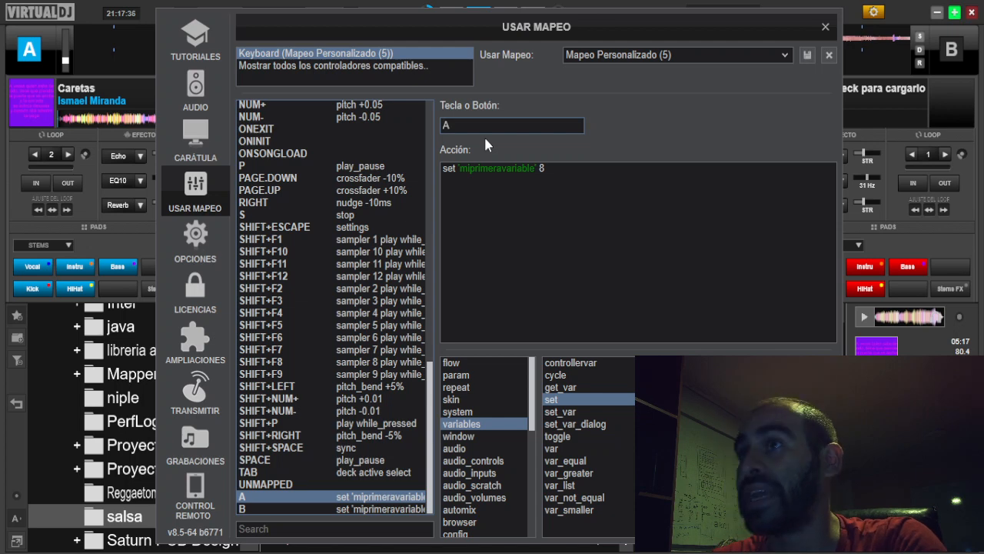
# Map the G key to the var_list action and read that action's description
pyautogui.press('g')
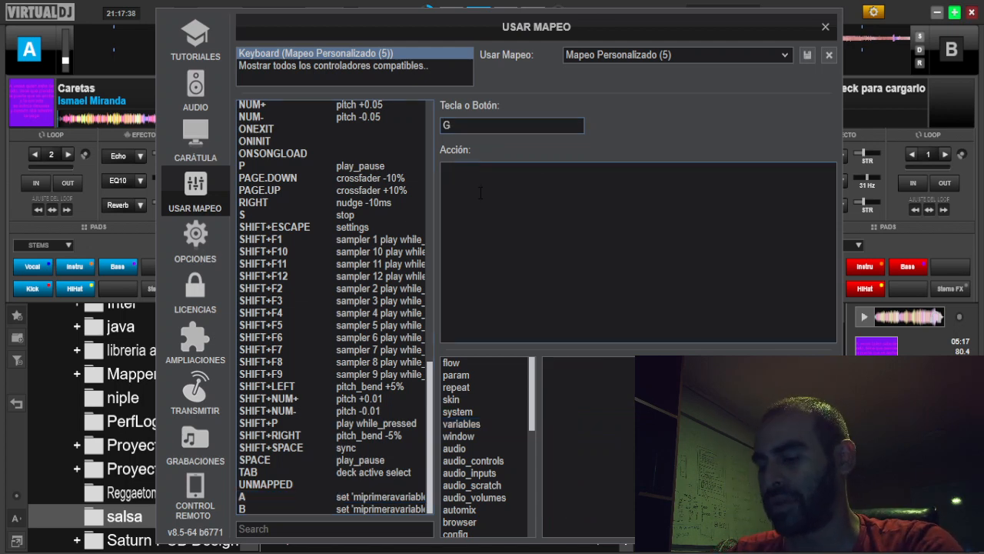
pyautogui.write('var')
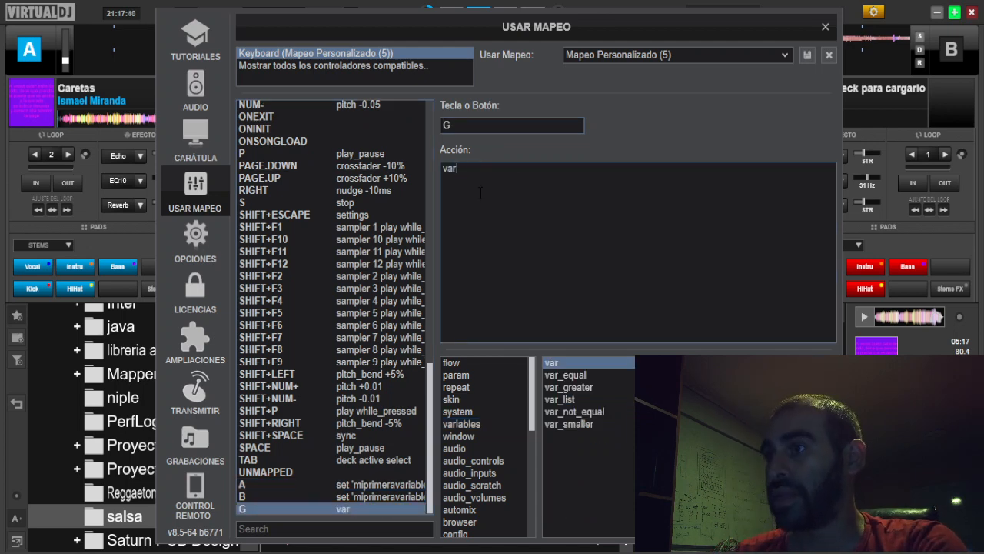
pyautogui.click(571, 401)
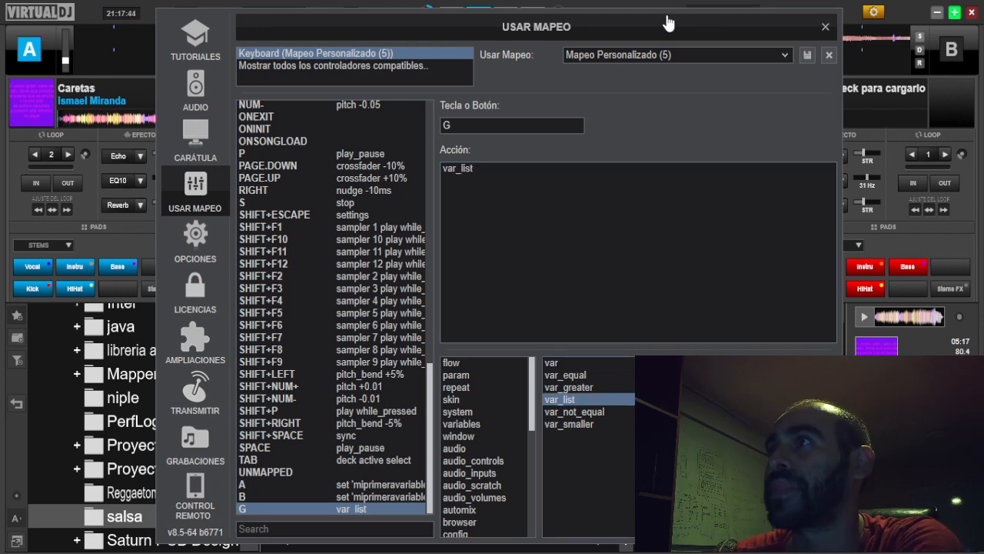
pyautogui.moveTo(663, 31); pyautogui.dragTo(488, 8)
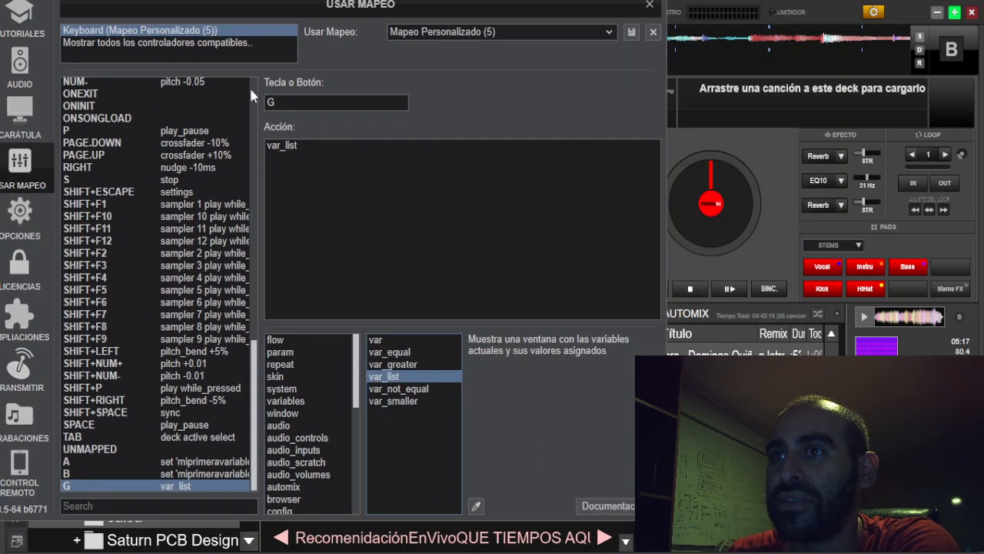
pyautogui.doubleClick(282, 144)
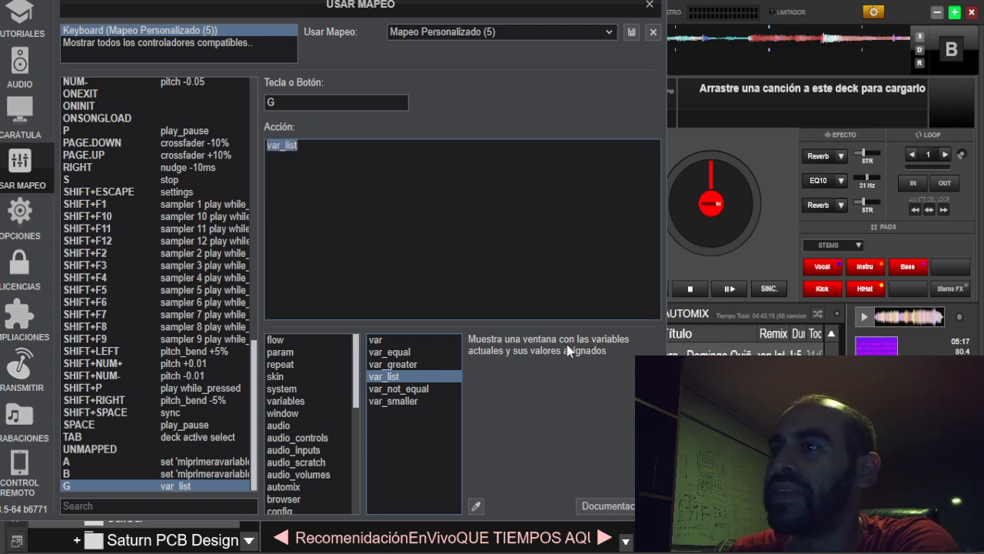
pyautogui.moveTo(368, 8); pyautogui.dragTo(503, 26)
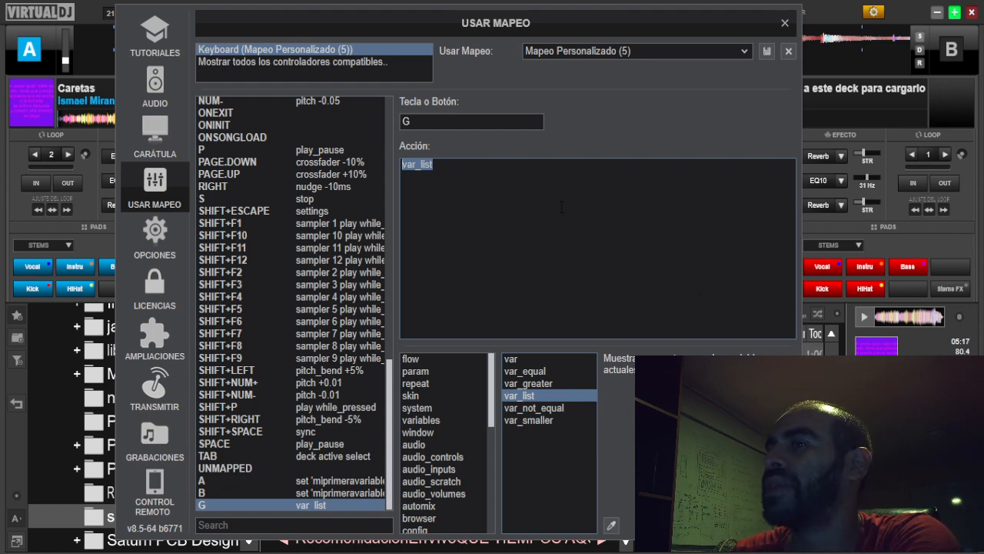
pyautogui.click(471, 192)
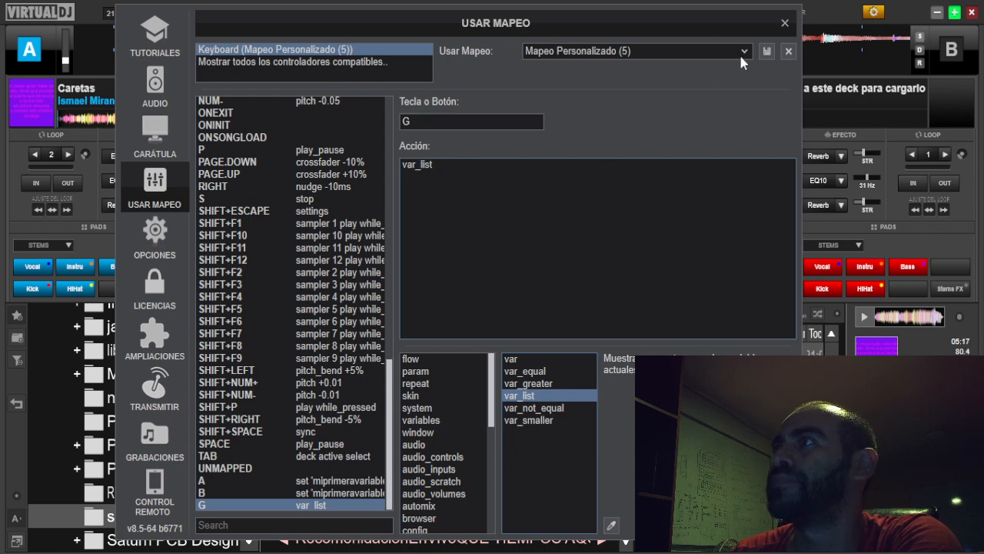
# Close the settings and bring up the variable list to check the entry for miprimeravariable
pyautogui.click(784, 24)
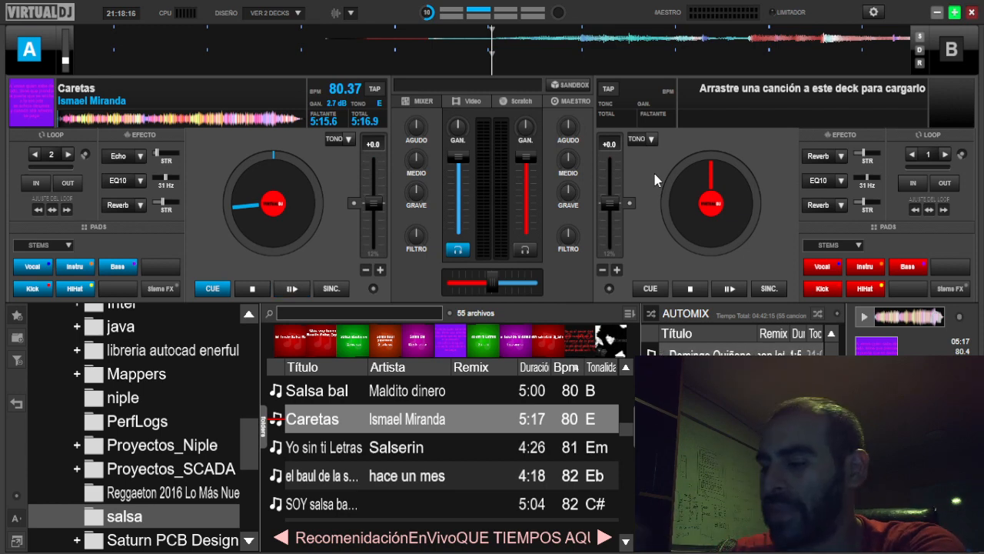
pyautogui.press('v')
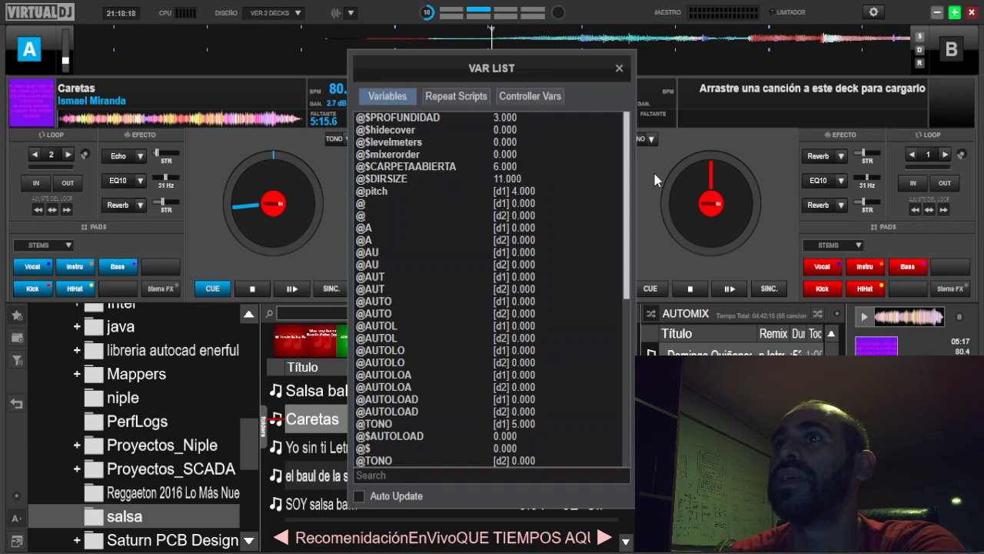
pyautogui.scroll(-9, 536, 211)
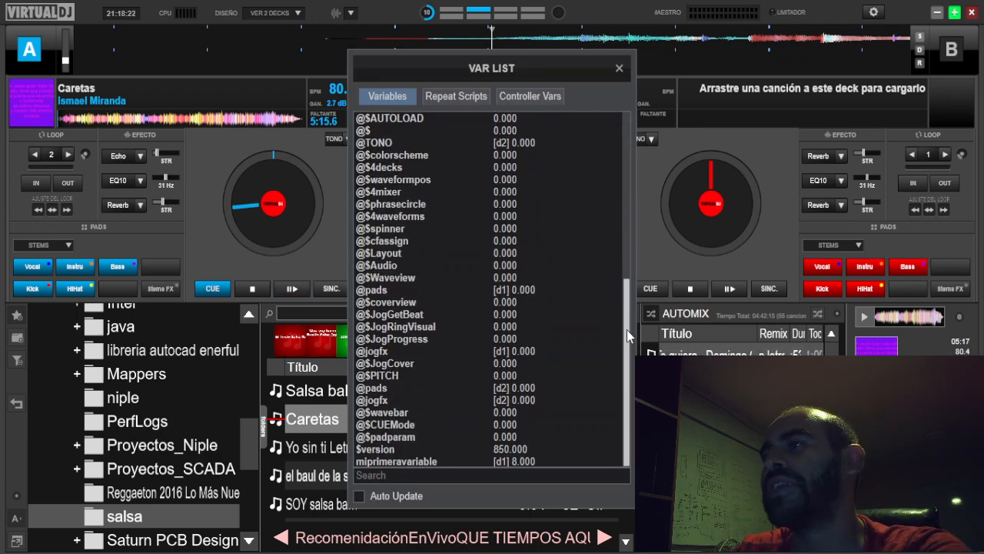
# Examine the miprimeravariable entry at the end of the variable list, and close the list
pyautogui.moveTo(627, 329); pyautogui.dragTo(606, 452)
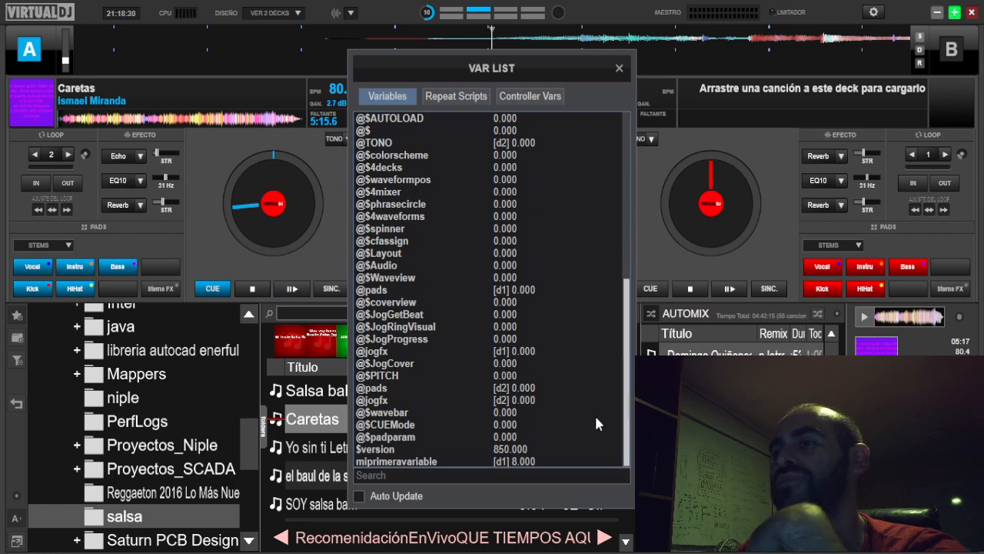
pyautogui.click(411, 463)
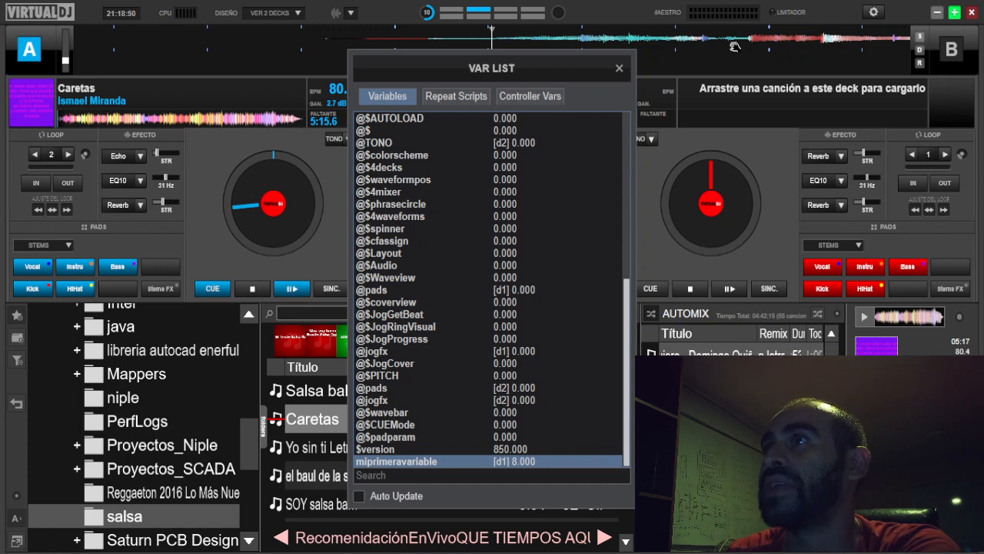
pyautogui.click(620, 68)
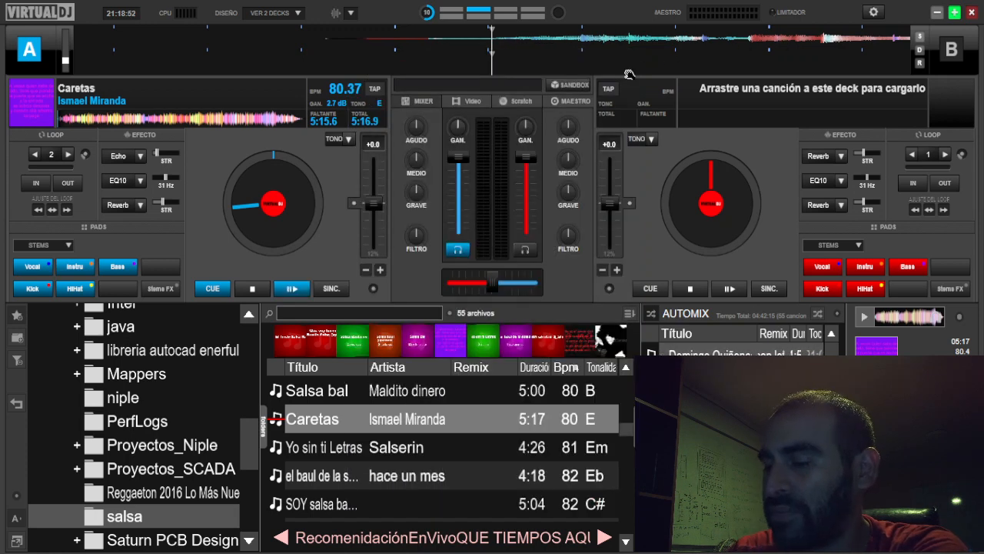
# Trigger the B and A key mappings in turn, checking the miprimeravariable entry in the variable list after each one
pyautogui.scroll(-8, 599, 307)
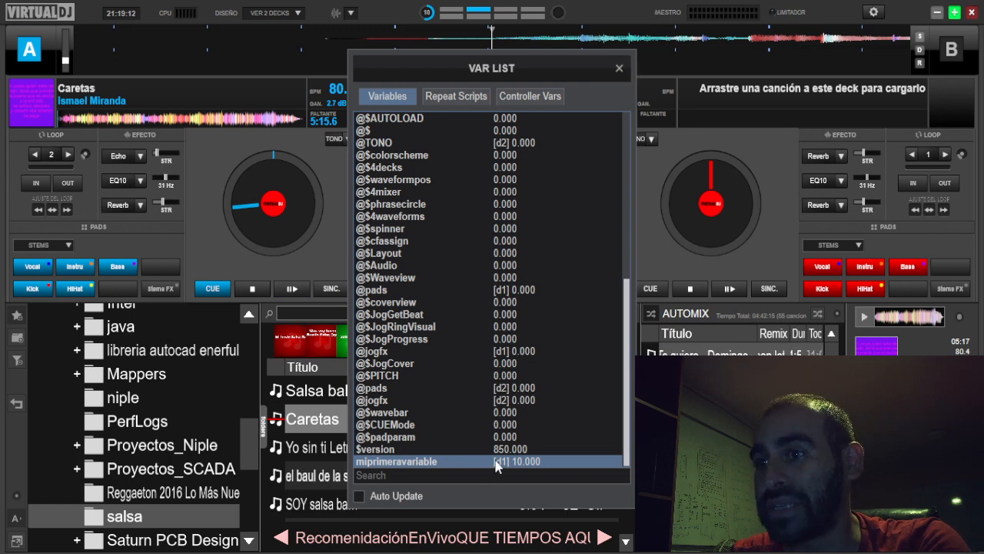
pyautogui.click(621, 70)
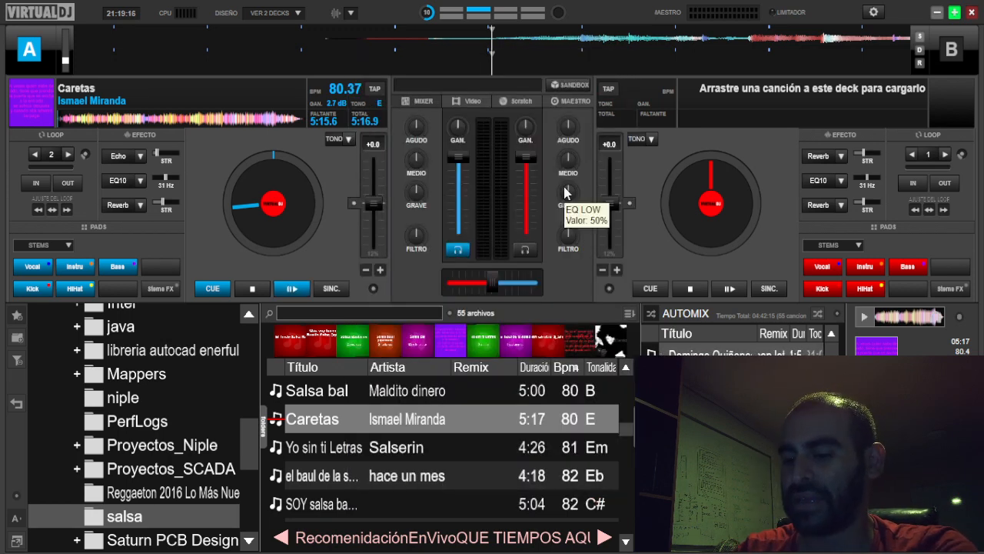
pyautogui.hotkey('ctrl', 'shift', 'v')
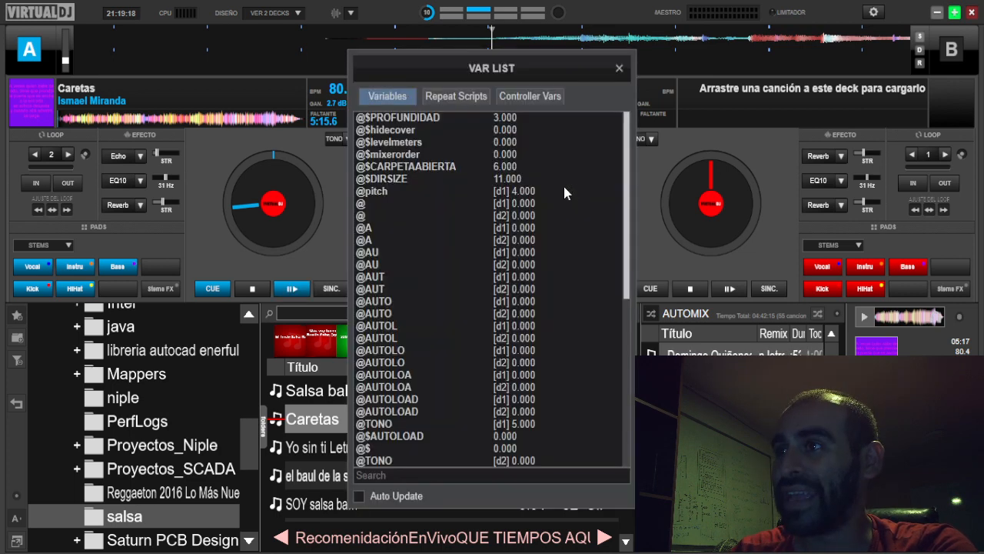
pyautogui.moveTo(626, 164); pyautogui.dragTo(606, 420)
pyautogui.click(527, 461)
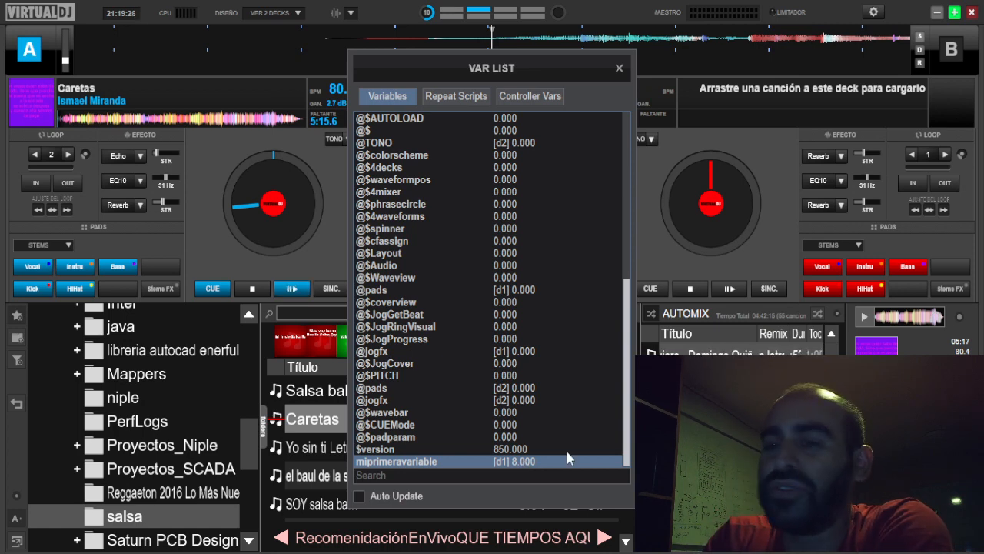
pyautogui.click(620, 69)
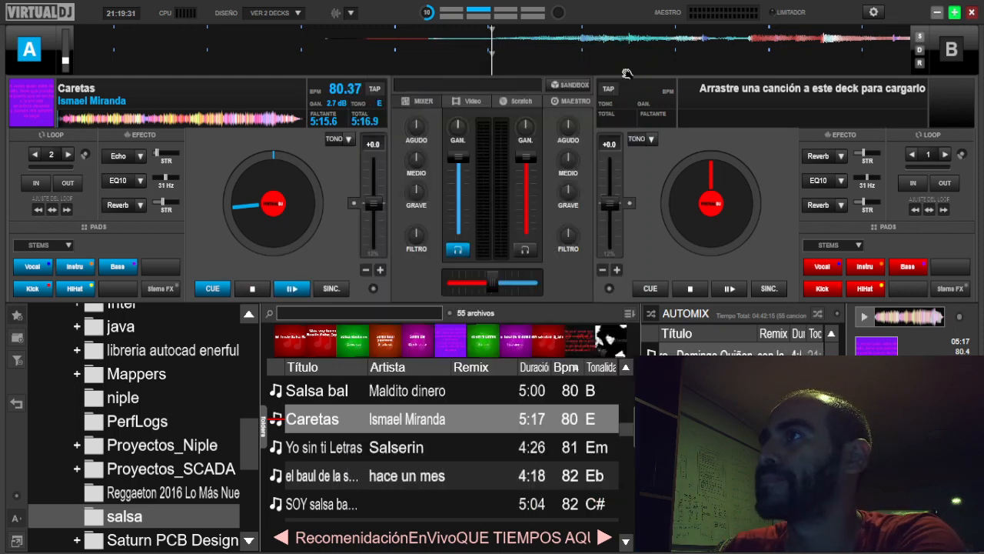
# Map the F key to the action toggle 'misegundavariable' and close the settings
pyautogui.click(874, 11)
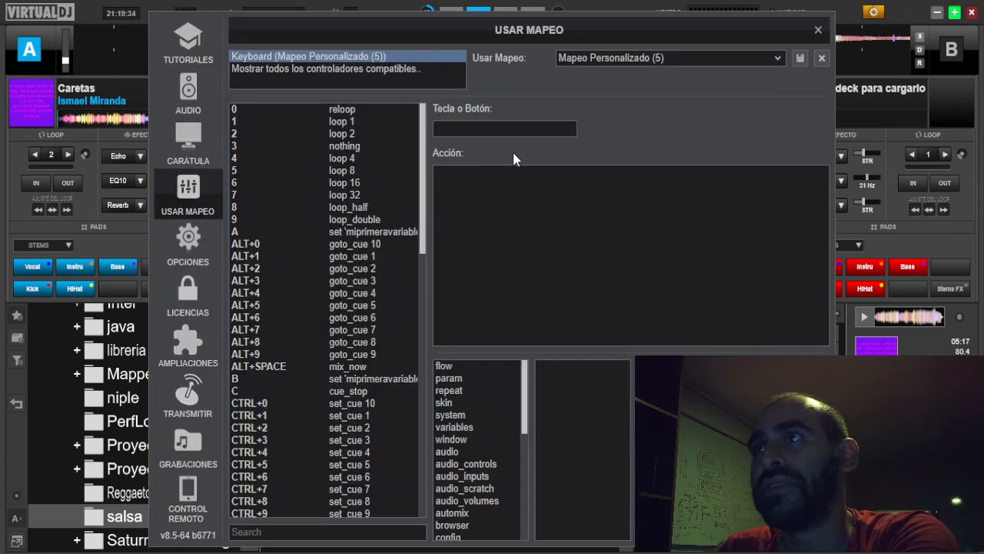
pyautogui.press('c')
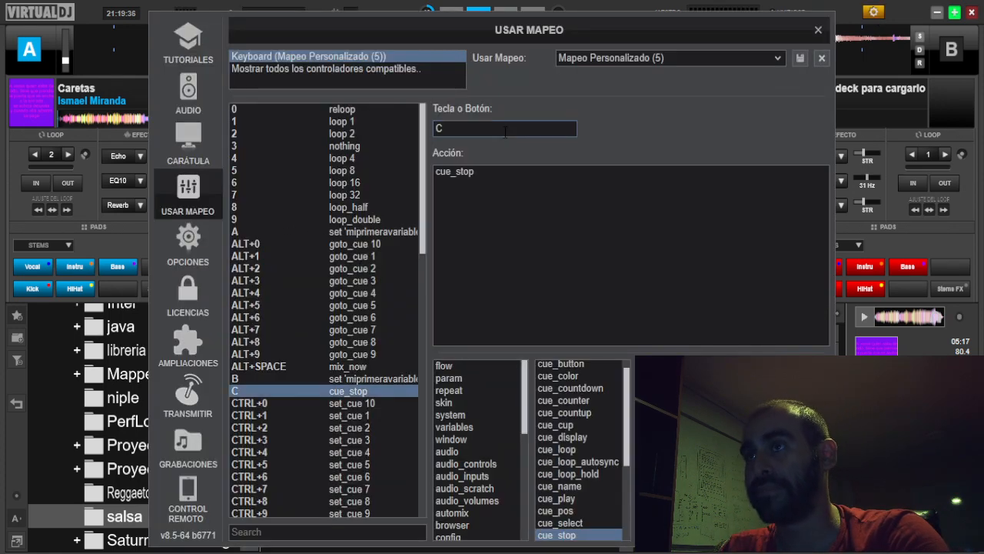
pyautogui.doubleClick(502, 174)
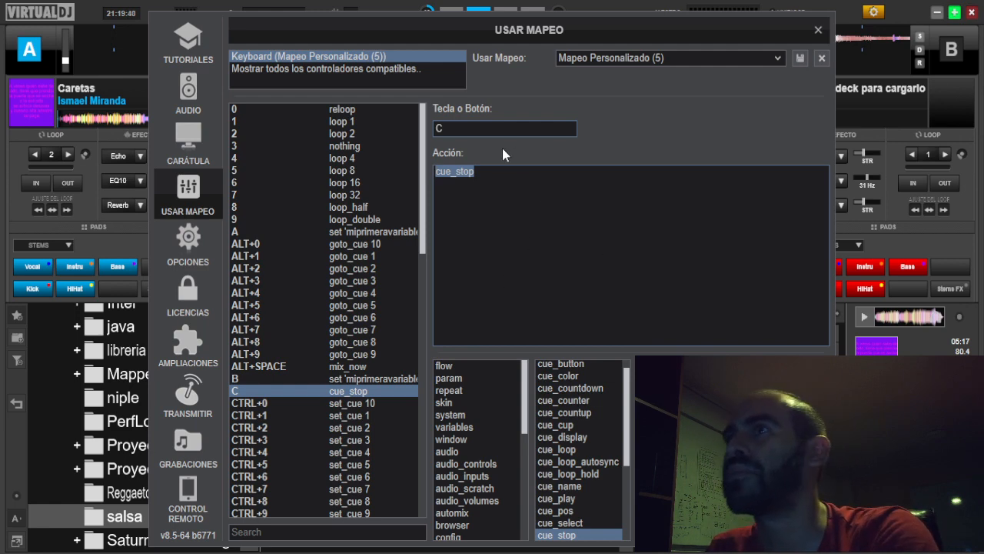
pyautogui.click(468, 129)
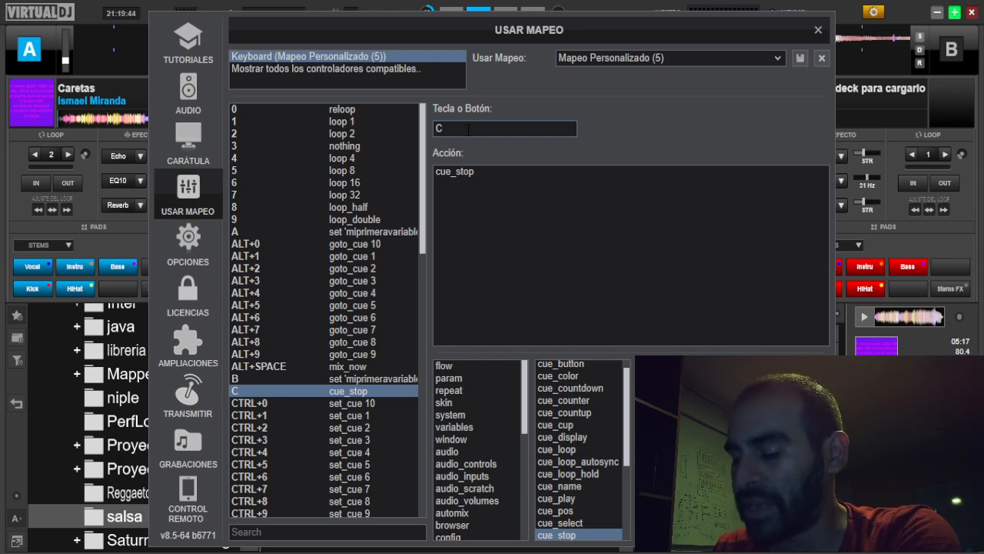
pyautogui.press('f')
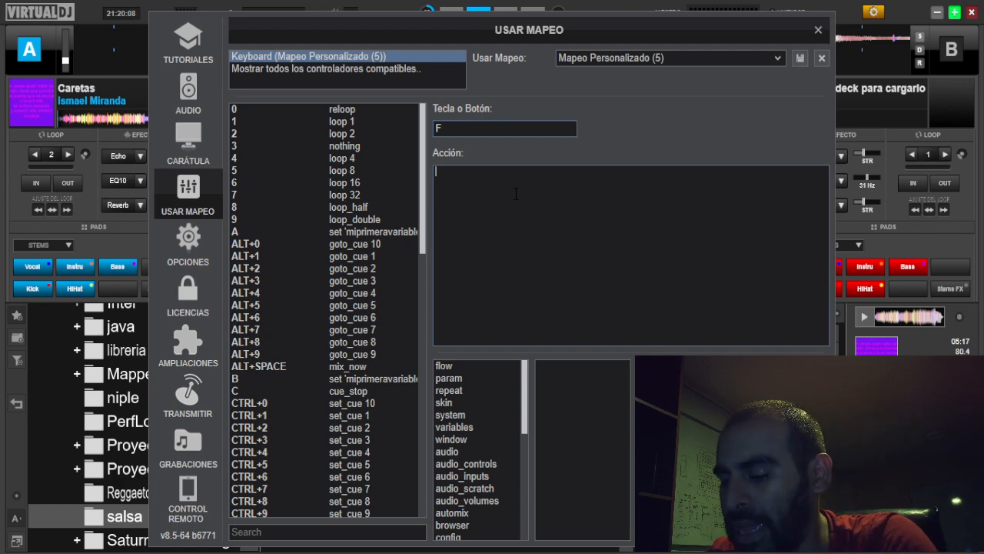
pyautogui.write('toggle')
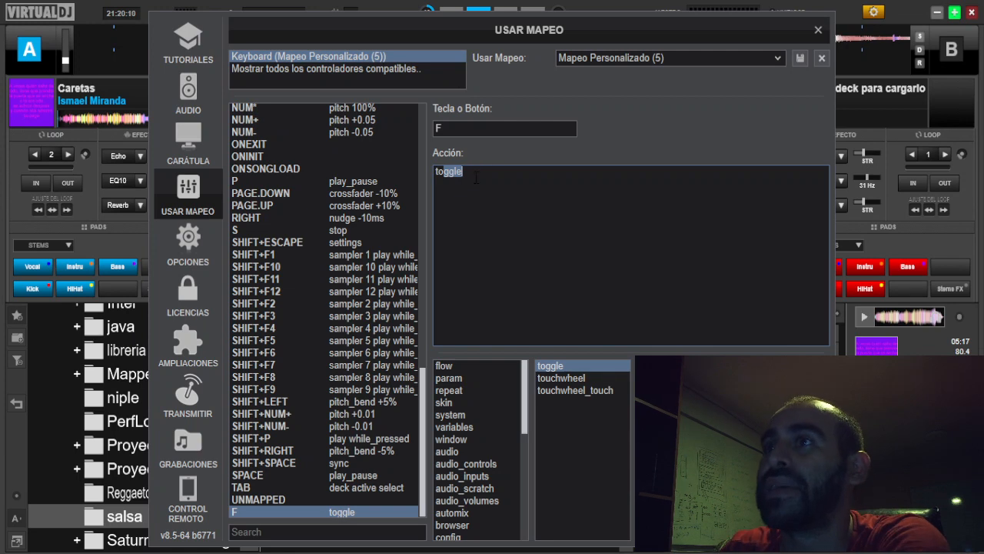
pyautogui.click(476, 177)
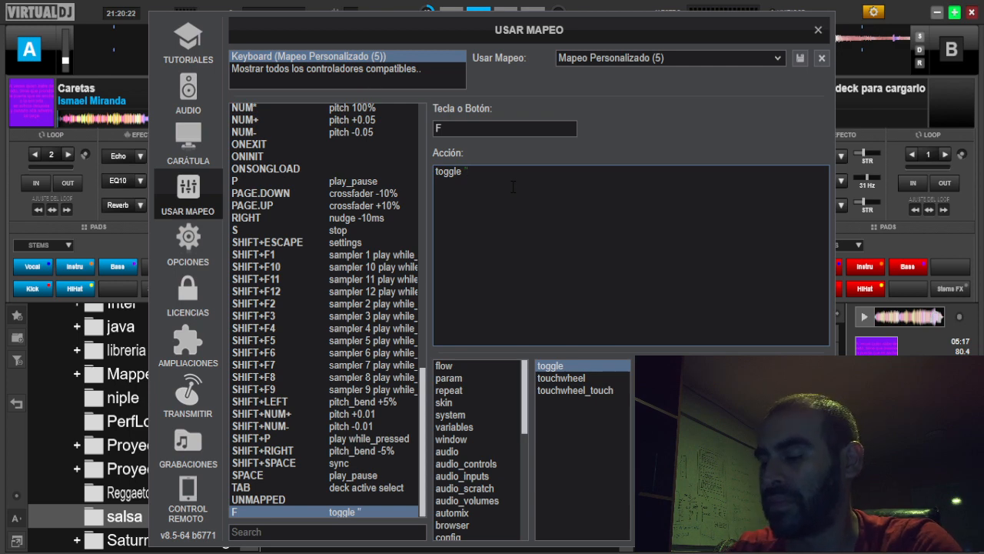
pyautogui.write('misegundavariable')
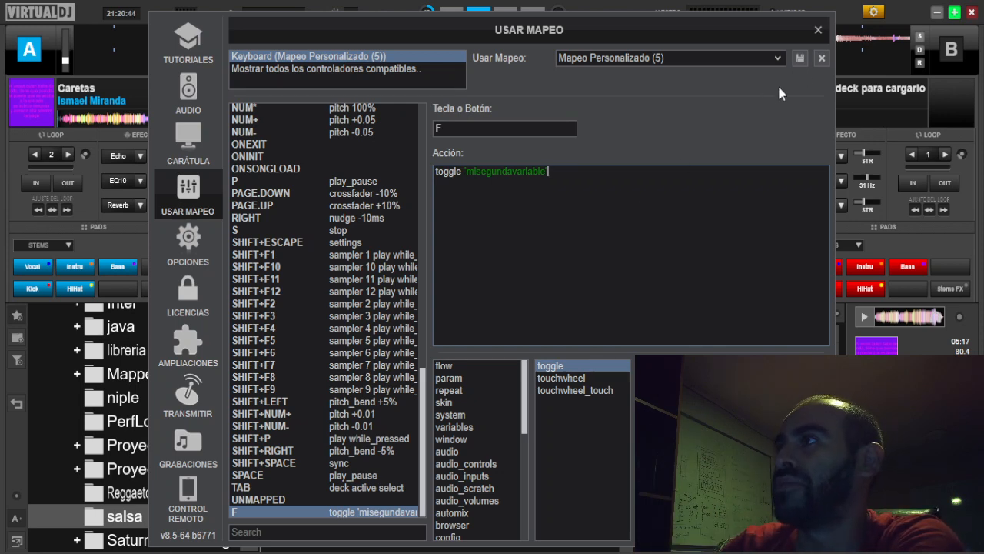
pyautogui.click(818, 29)
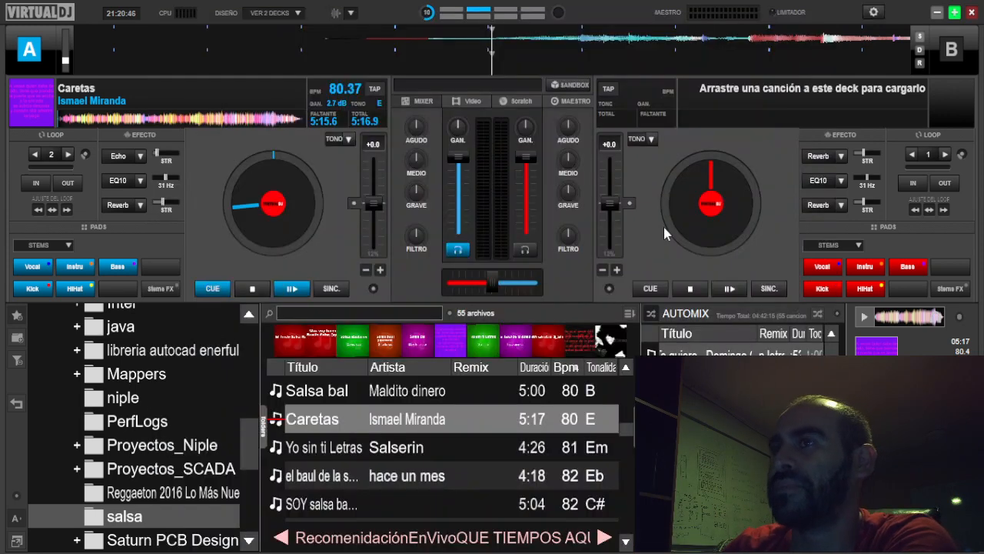
# Check whether the variable list contains misegundavariable before its mapped key is used, and close the list
pyautogui.press('v')
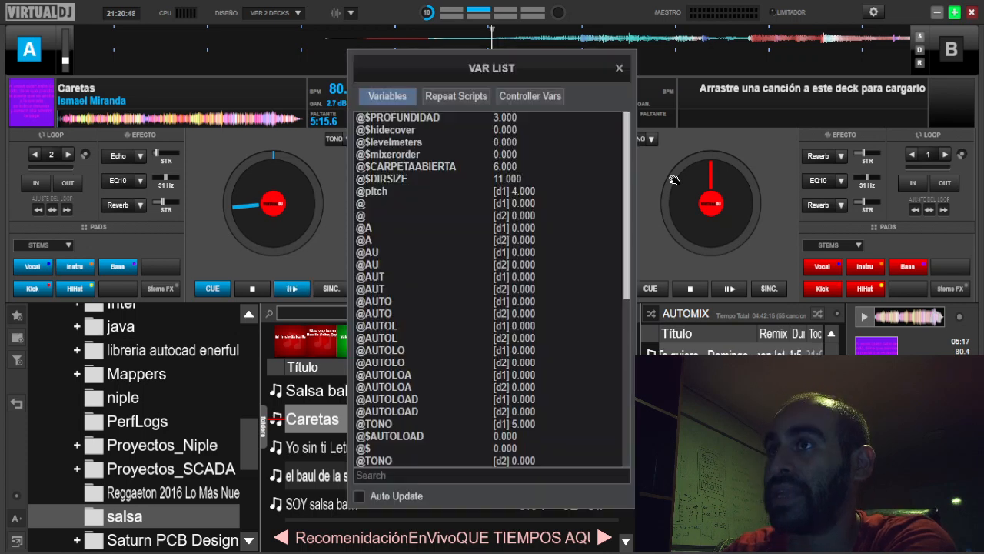
pyautogui.moveTo(627, 213); pyautogui.dragTo(631, 458)
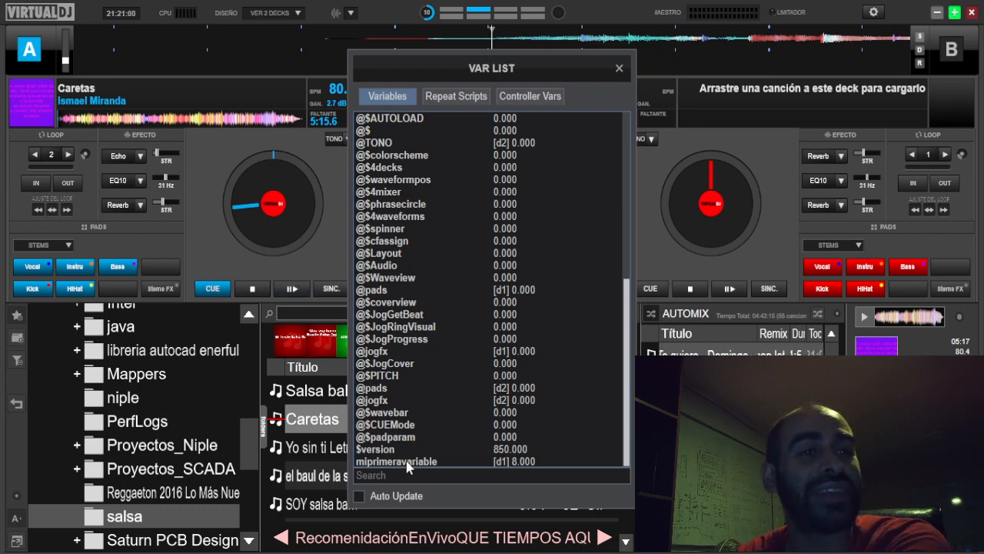
pyautogui.click(620, 69)
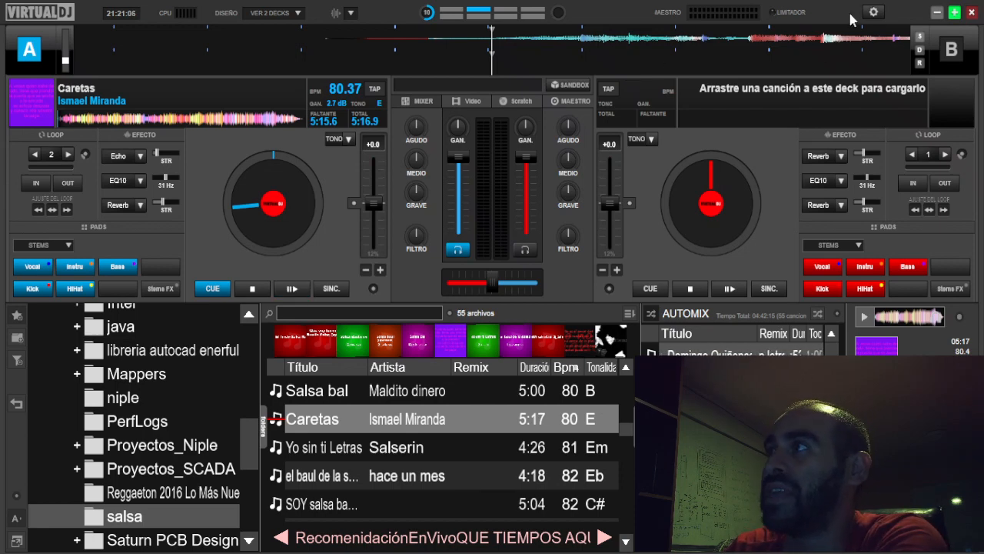
# Trigger the F key's toggle mapping and inspect the misegundavariable entry in the variable list
pyautogui.press('v')
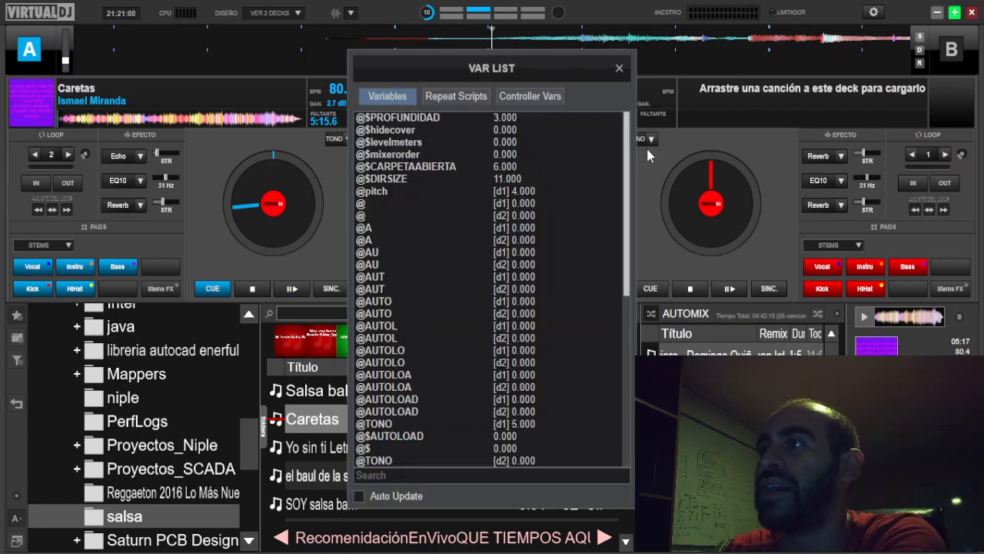
pyautogui.moveTo(627, 172); pyautogui.dragTo(617, 440)
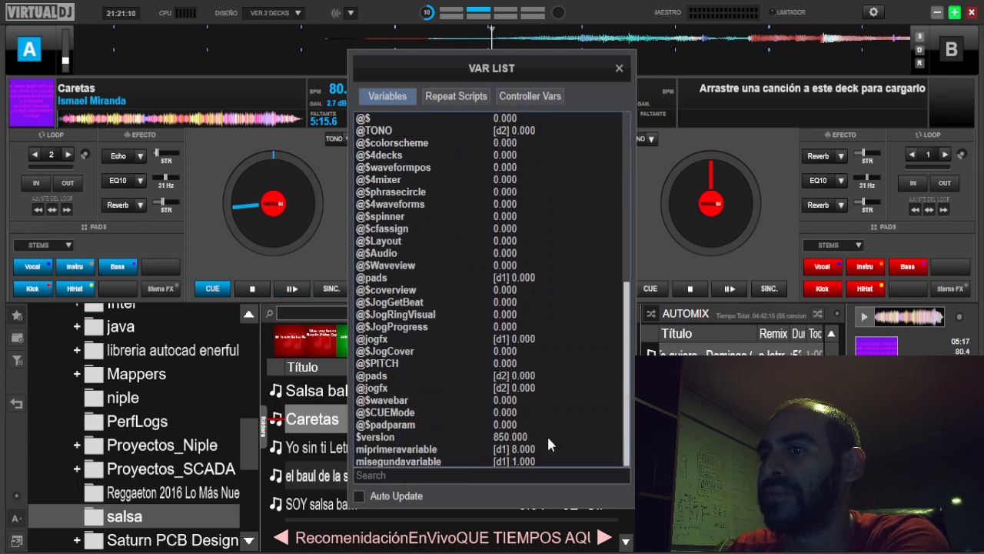
pyautogui.click(412, 462)
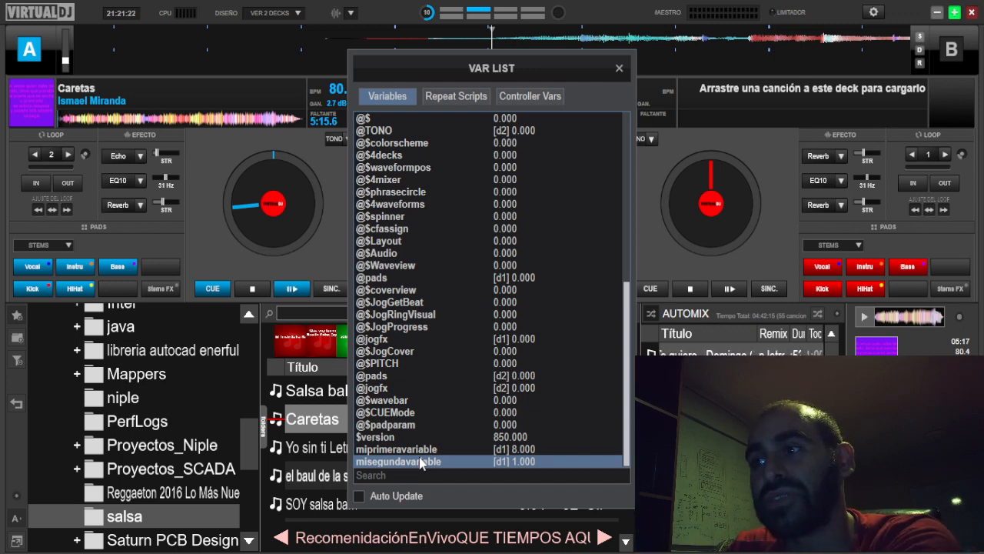
pyautogui.click(621, 67)
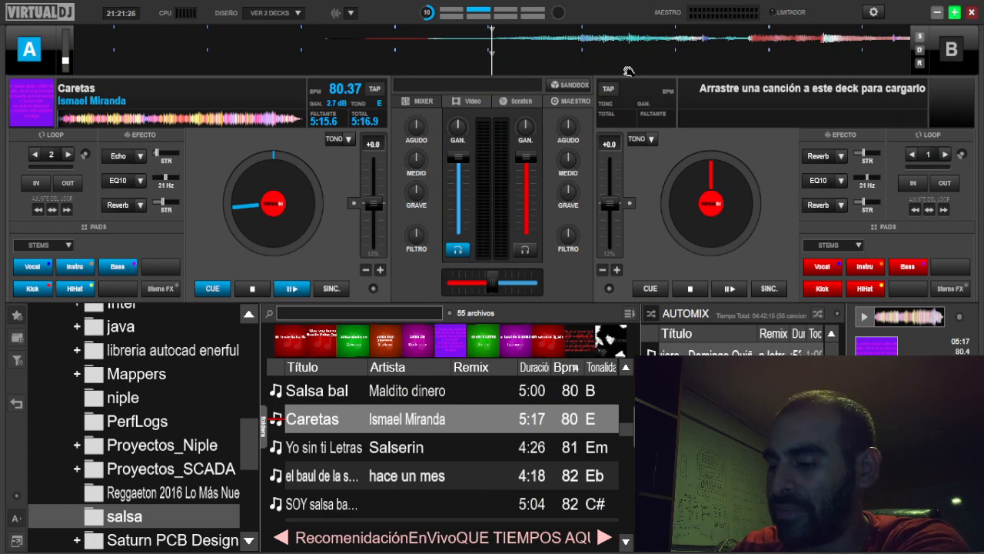
# Toggle misegundavariable a second time and recheck its value in the variable list
pyautogui.hotkey('ctrl', 'shift', 'v')
pyautogui.scroll(-5, 621, 181)
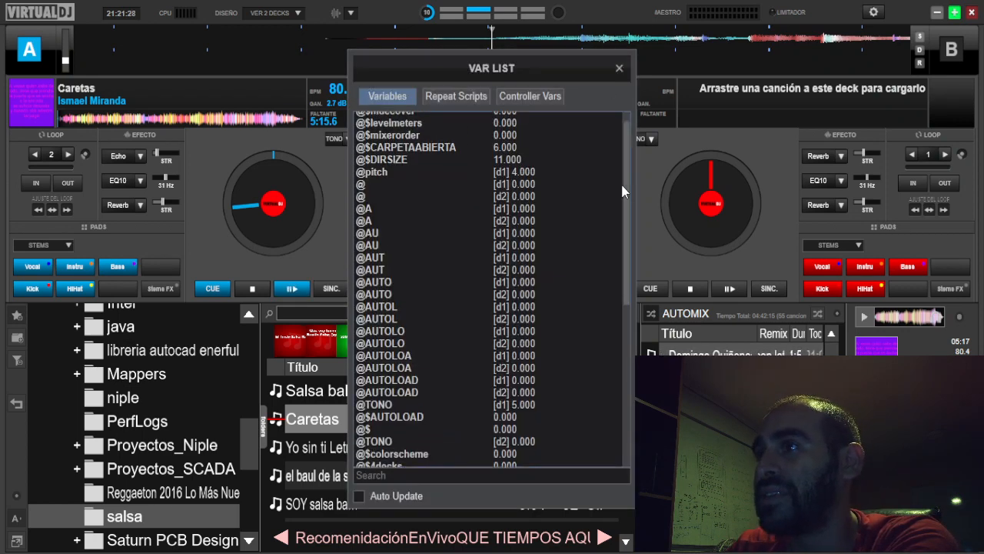
pyautogui.click(514, 462)
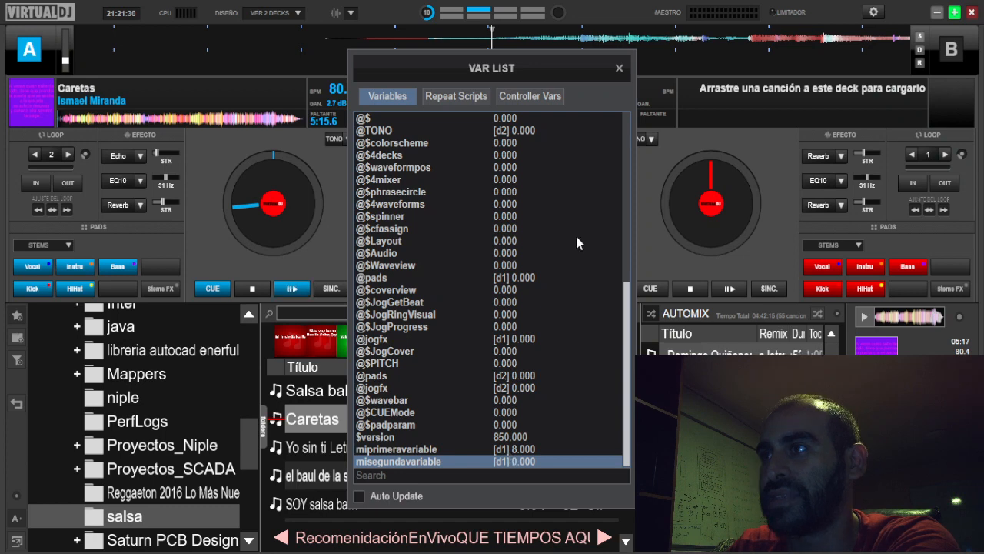
pyautogui.click(622, 67)
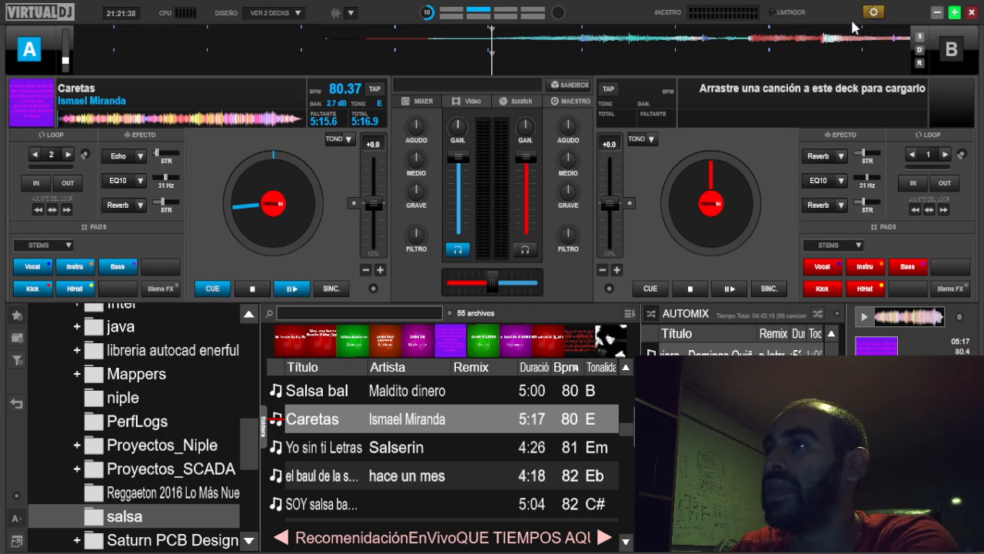
# Toggle misegundavariable a third time, review its value in the variable list, and close the list
pyautogui.hotkey('ctrl', 'shift', 'v')
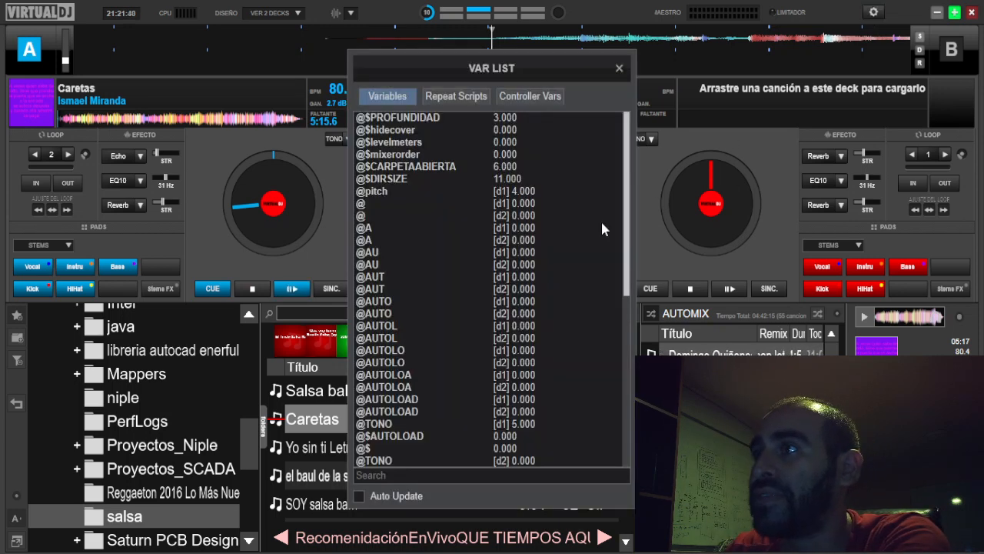
pyautogui.moveTo(626, 227); pyautogui.dragTo(577, 424)
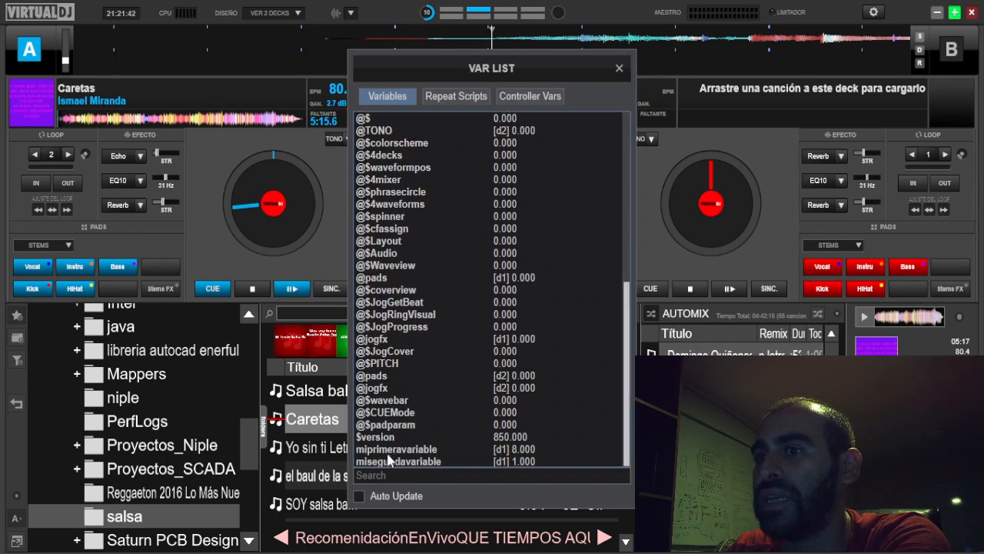
pyautogui.click(520, 461)
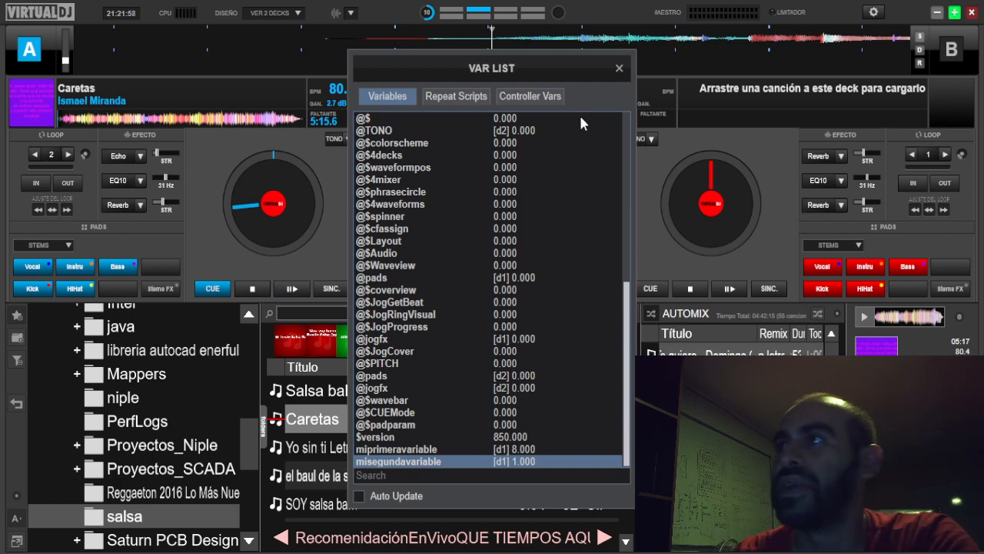
pyautogui.click(619, 69)
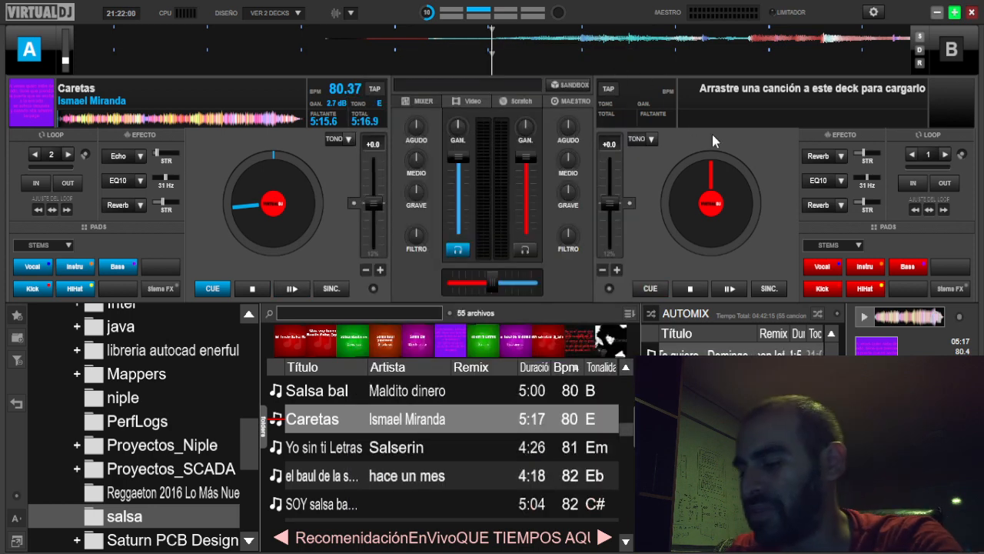
# Map the J key to the action cycle 'miterceravariable' 10 in the keyboard mapping and close the settings
pyautogui.click(874, 13)
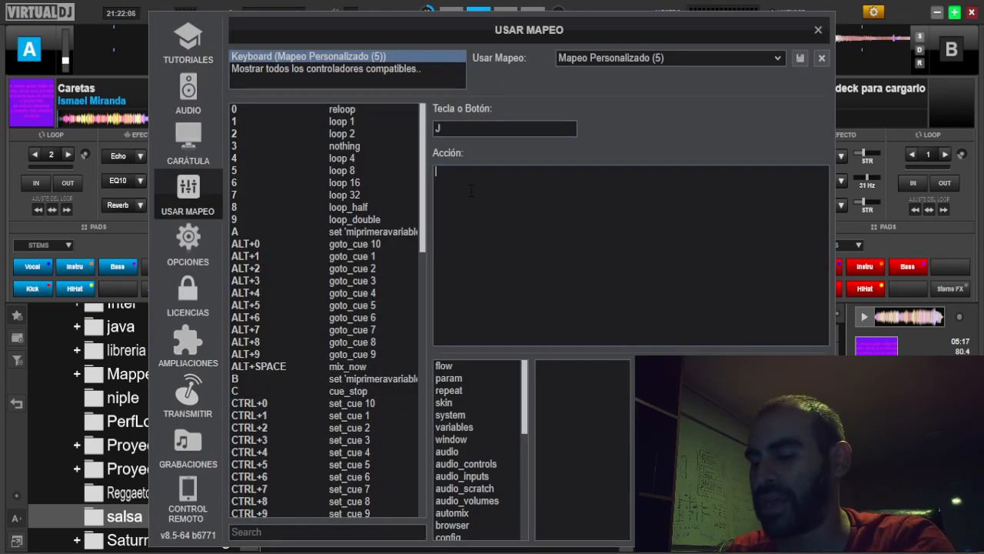
pyautogui.write('cycle')
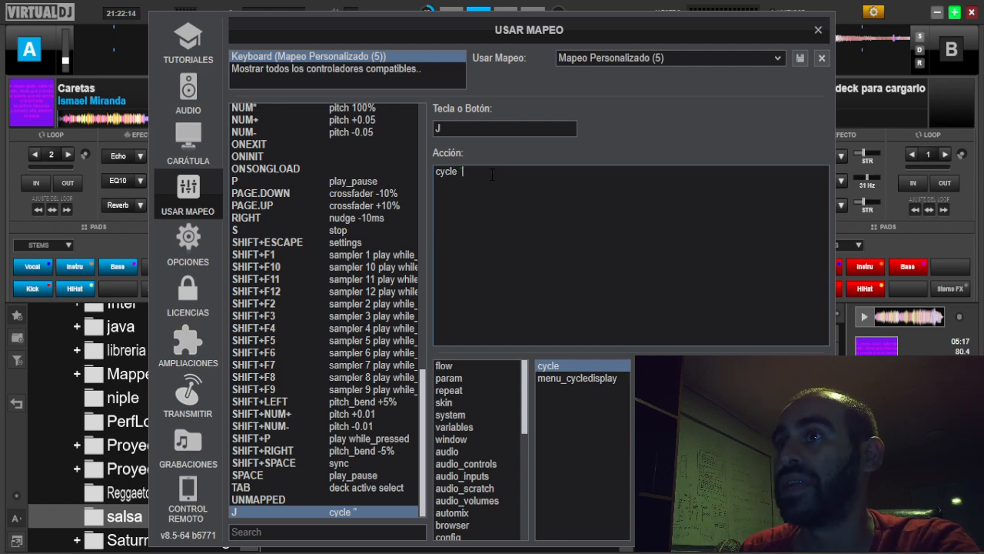
pyautogui.write("'")
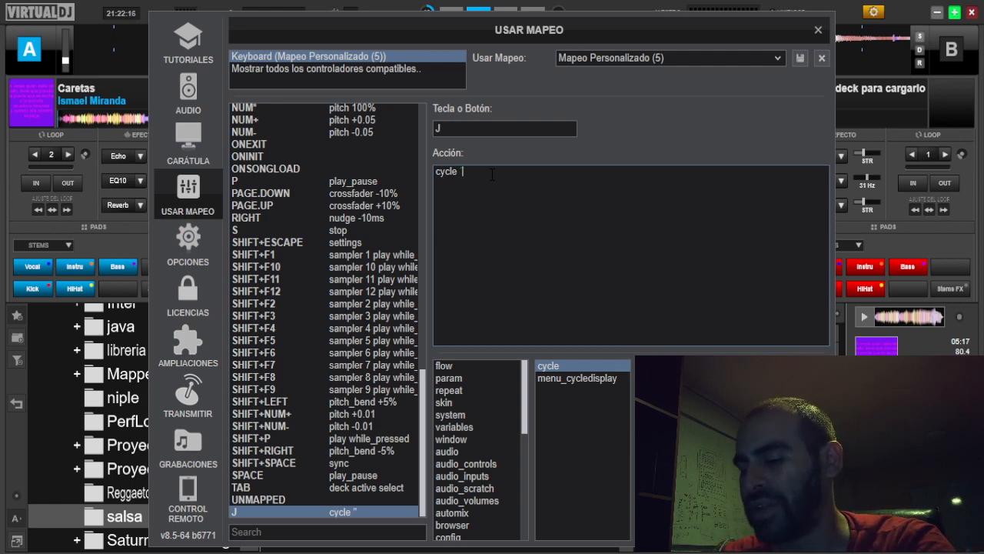
pyautogui.write("mite'rceravariable")
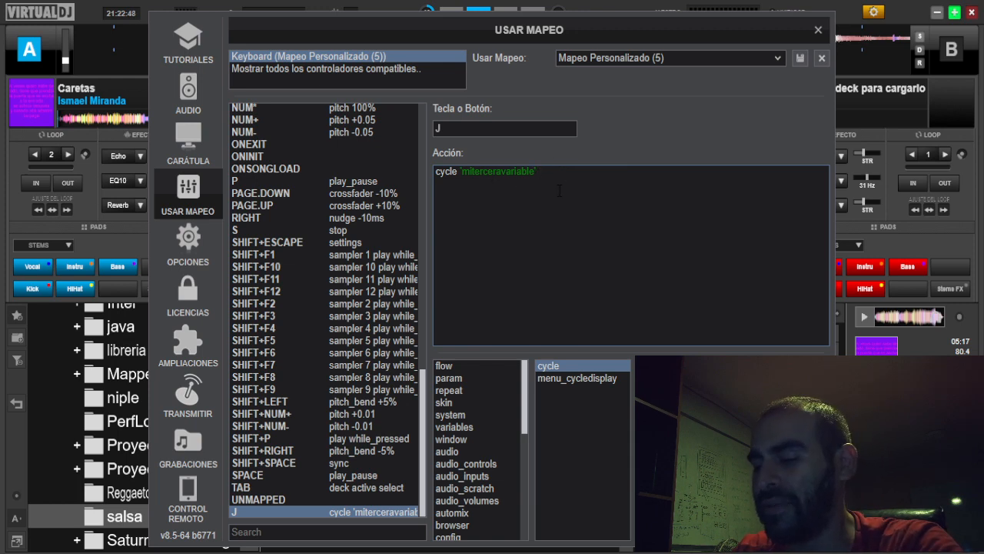
pyautogui.write('10')
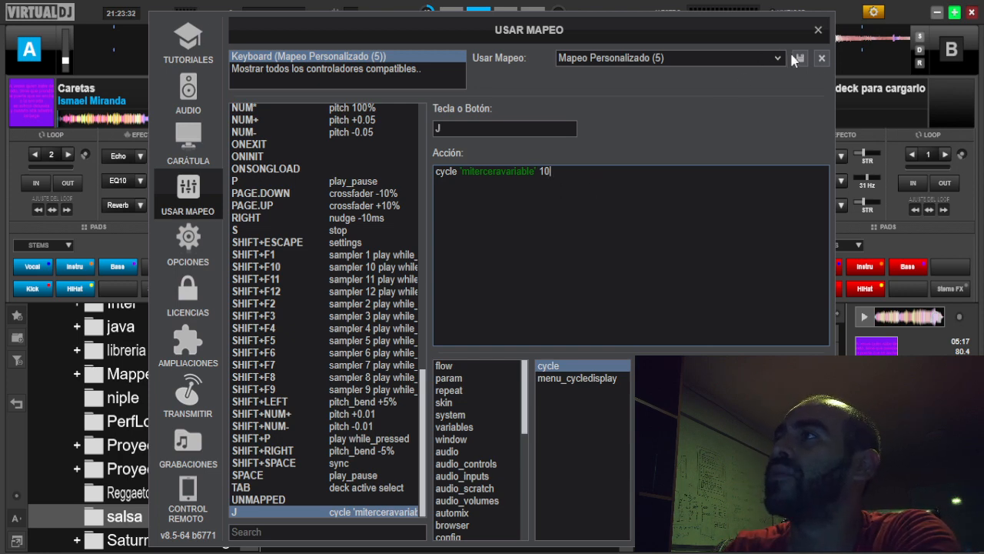
pyautogui.click(818, 31)
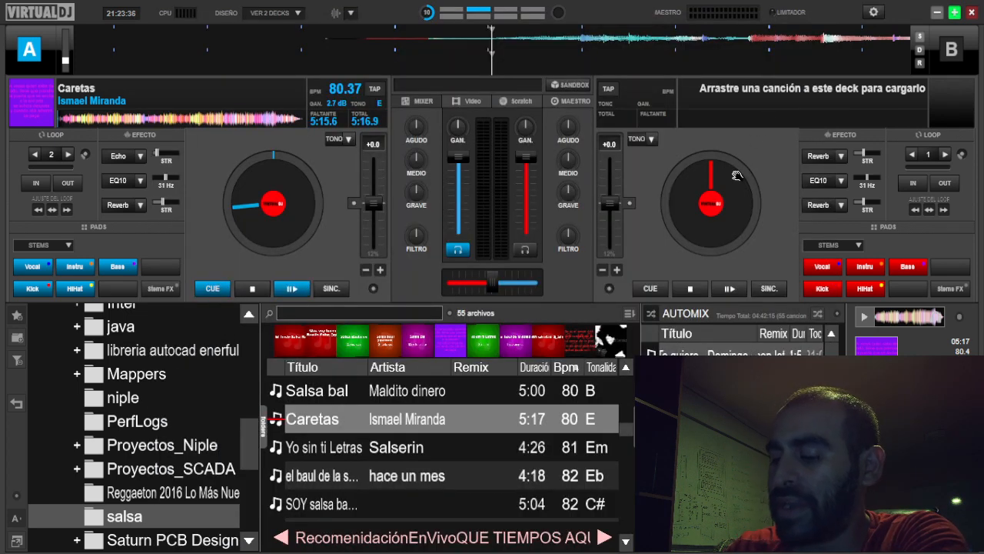
# Check whether the variable list contains miterceravariable before the J key mapping takes effect, and close the list
pyautogui.hotkey('ctrl', 'alt', 'v')
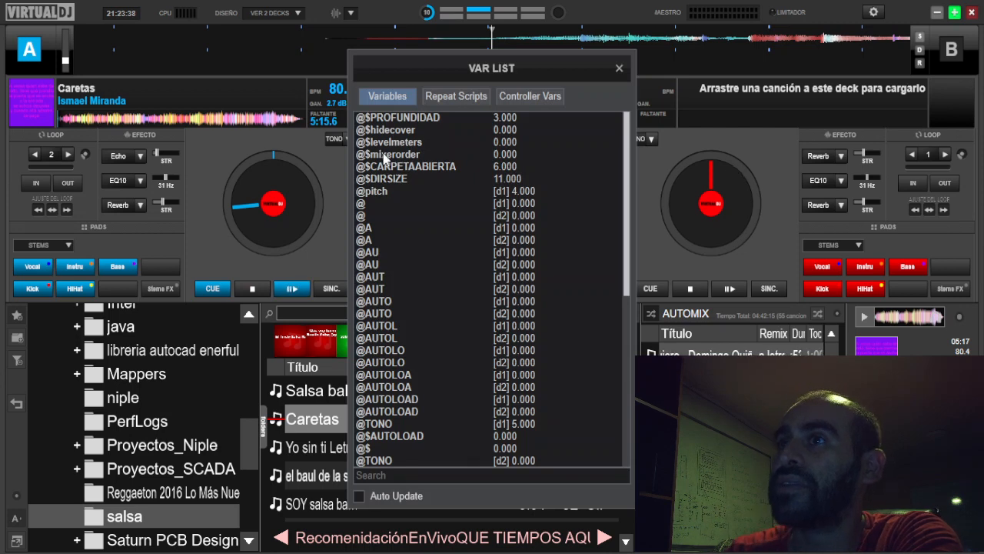
pyautogui.scroll(-6, 626, 303)
pyautogui.scroll(-3, 626, 297)
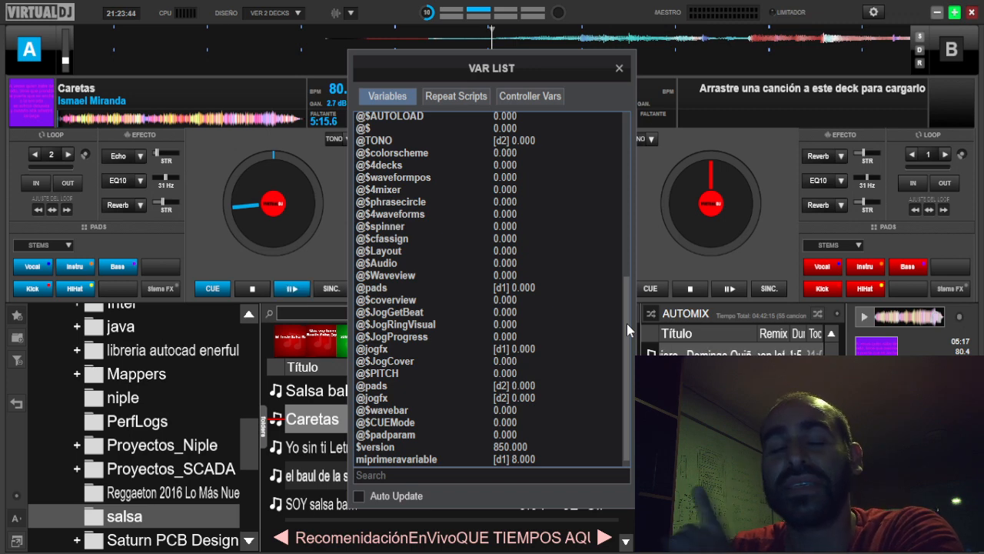
pyautogui.moveTo(627, 323); pyautogui.dragTo(627, 348)
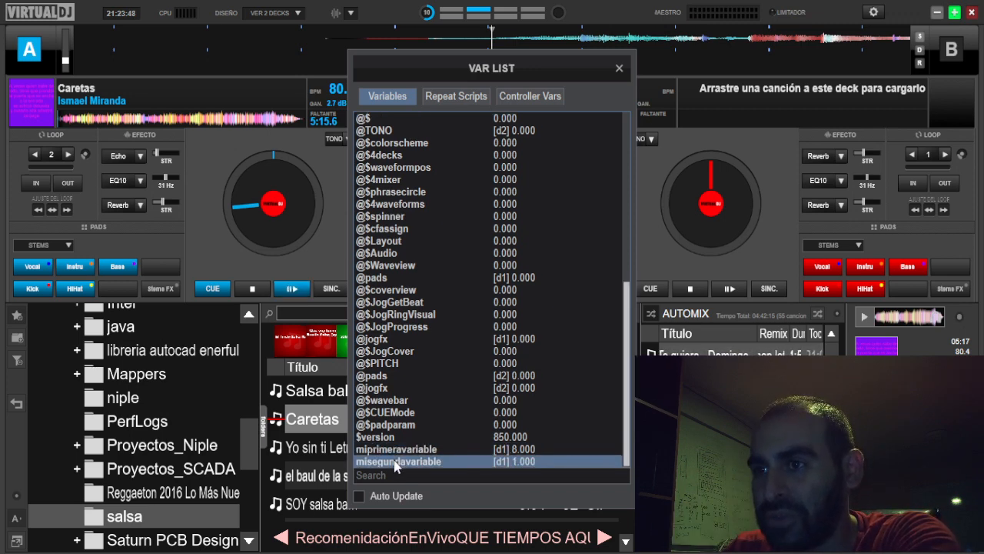
pyautogui.click(619, 68)
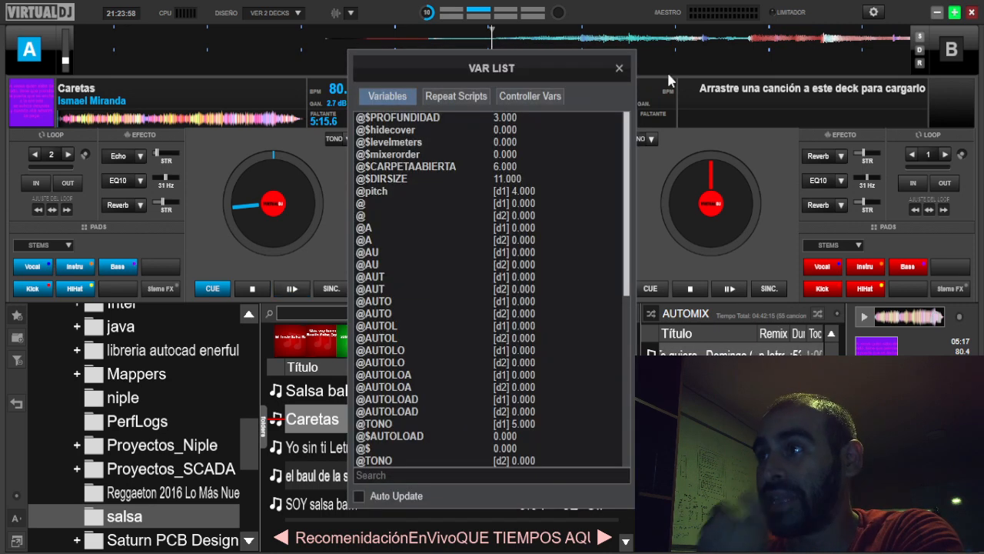
pyautogui.moveTo(628, 190); pyautogui.dragTo(628, 360)
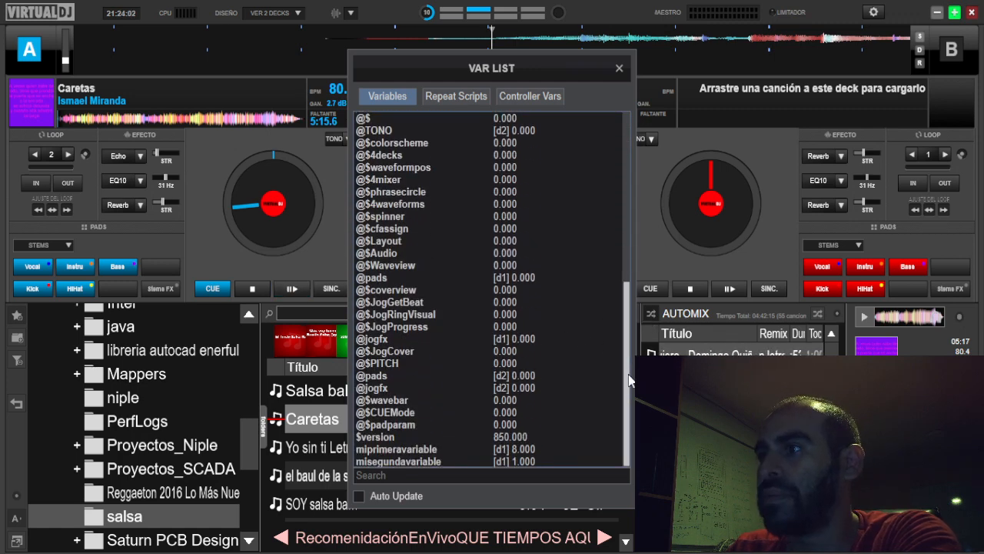
pyautogui.moveTo(627, 444); pyautogui.dragTo(618, 384)
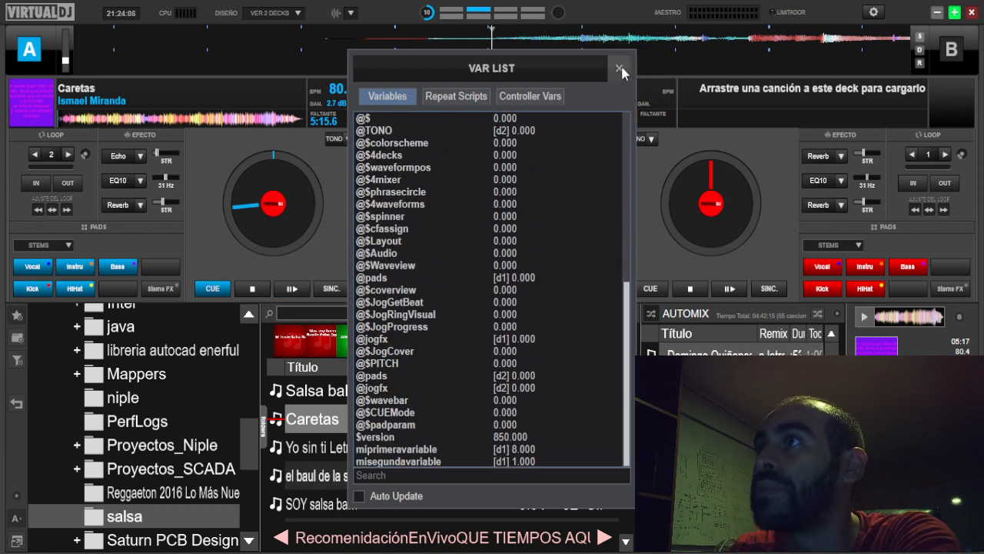
pyautogui.click(620, 69)
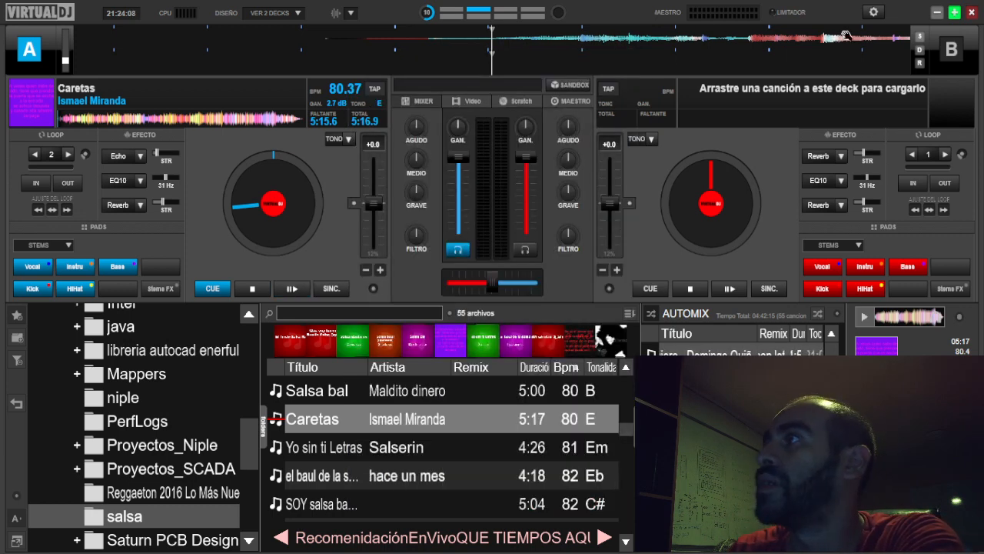
# Trigger the J key's cycle mapping, inspect the miterceravariable entry in the variable list, and close the list
pyautogui.click(572, 319)
pyautogui.scroll(-10, 572, 318)
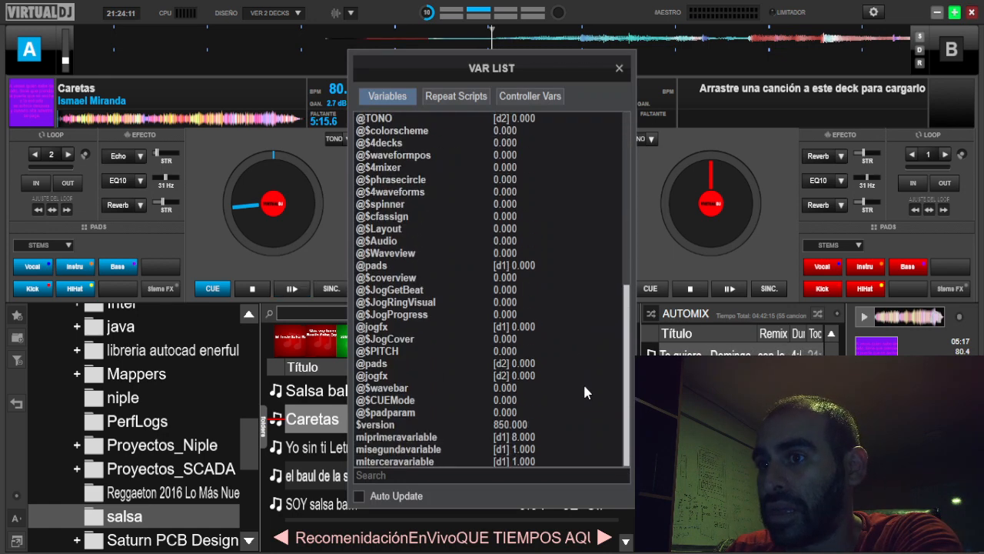
pyautogui.click(415, 462)
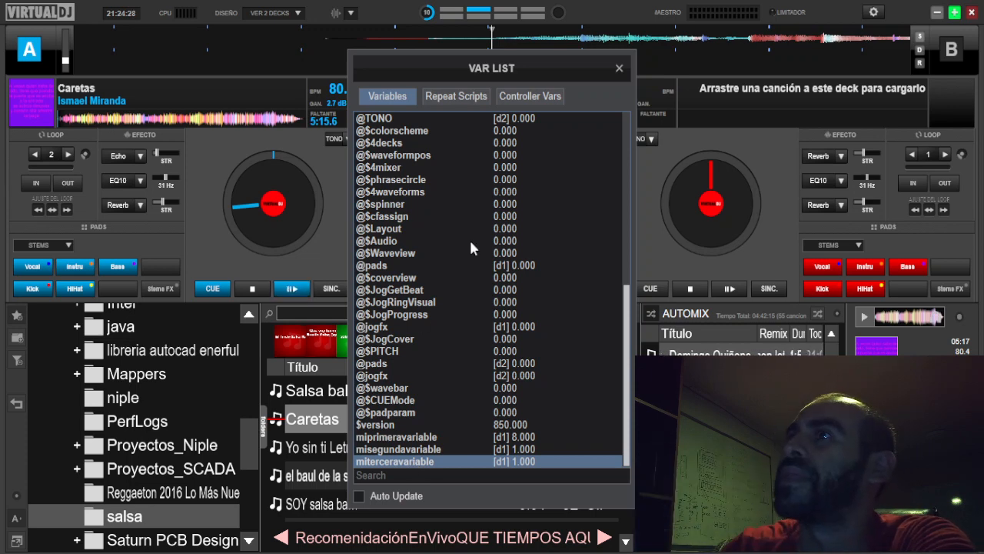
pyautogui.click(619, 70)
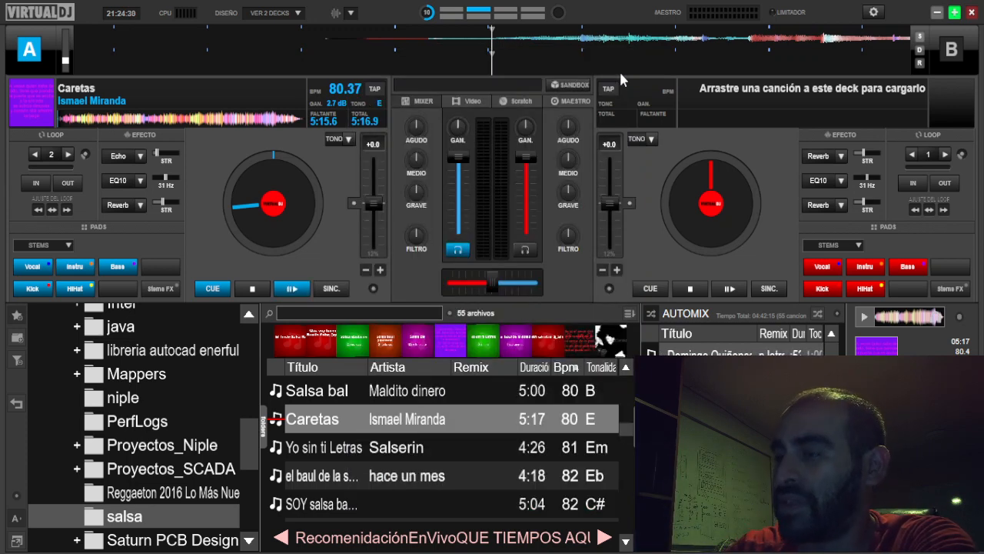
# Reopen the variable list, recheck the value of miterceravariable, and close the list
pyautogui.scroll(-10, 618, 187)
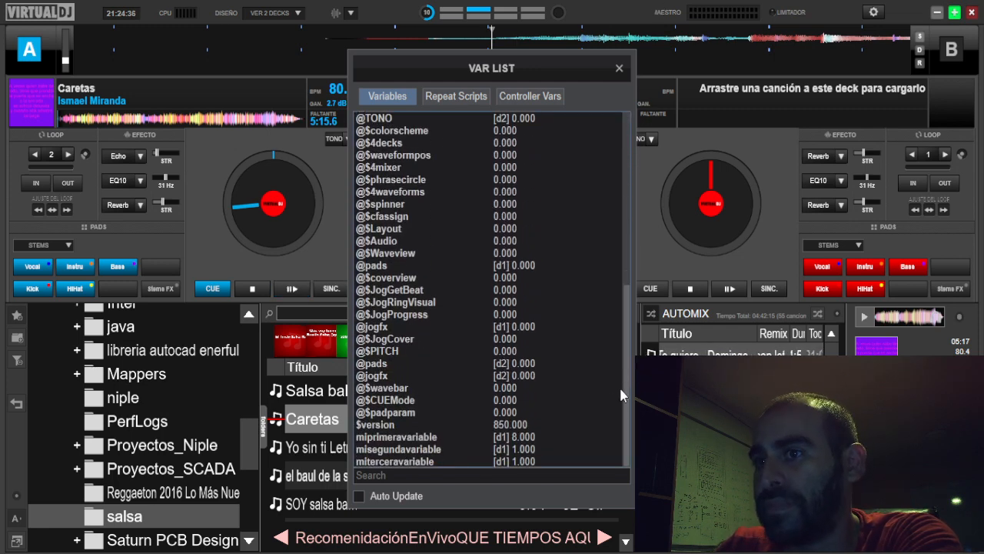
pyautogui.moveTo(619, 385); pyautogui.dragTo(614, 442)
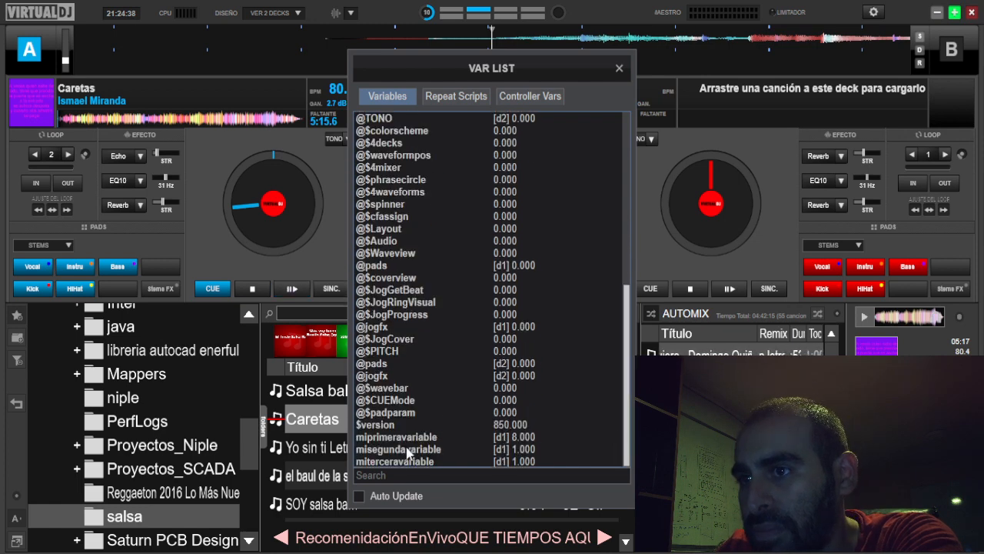
pyautogui.click(395, 461)
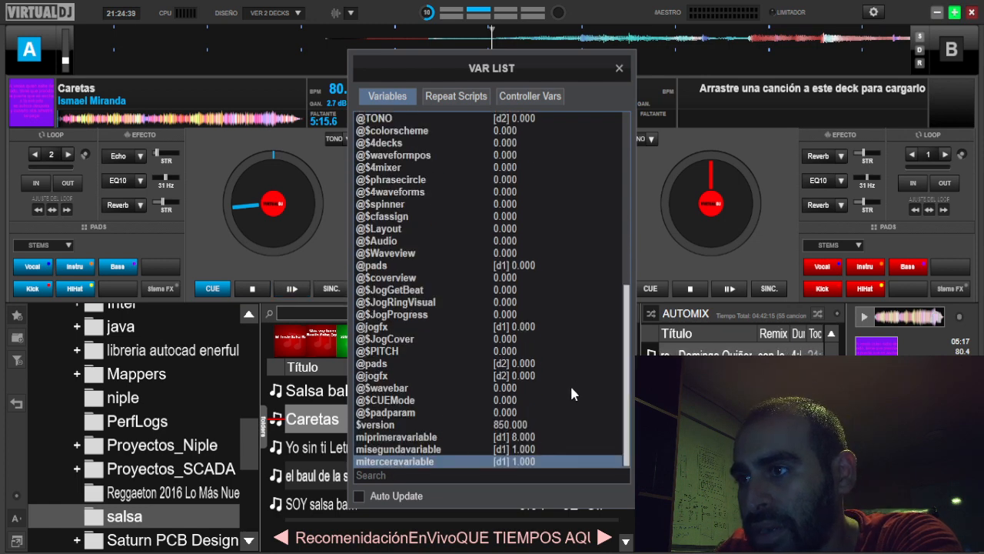
pyautogui.click(619, 67)
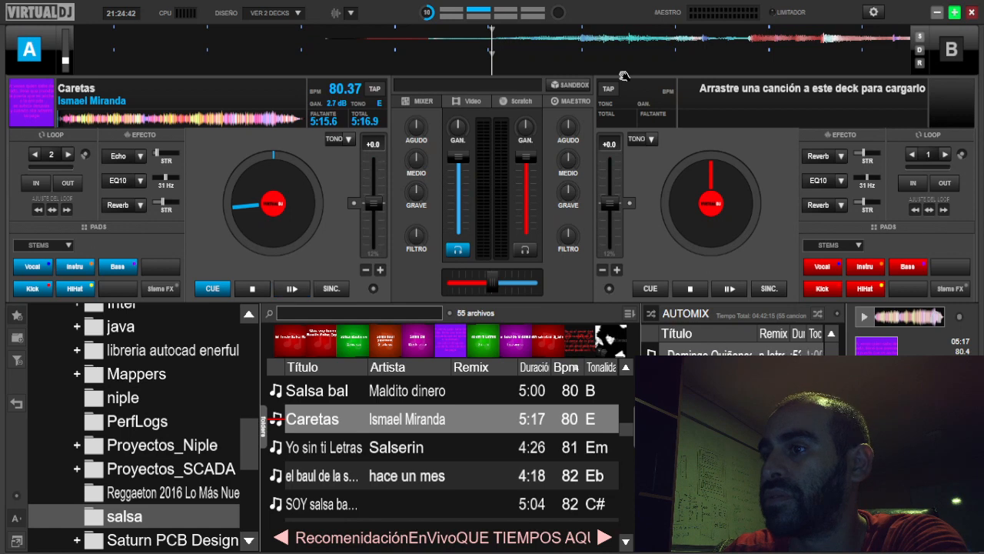
# Review the J key's cycle action for miterceravariable in the keyboard mapping and close the settings
pyautogui.click(875, 13)
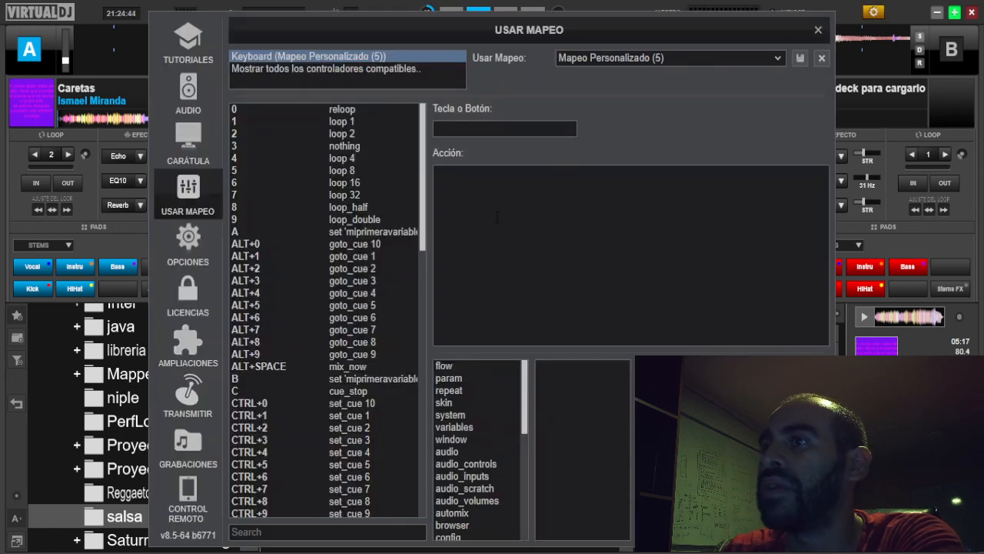
pyautogui.scroll(-10, 306, 372)
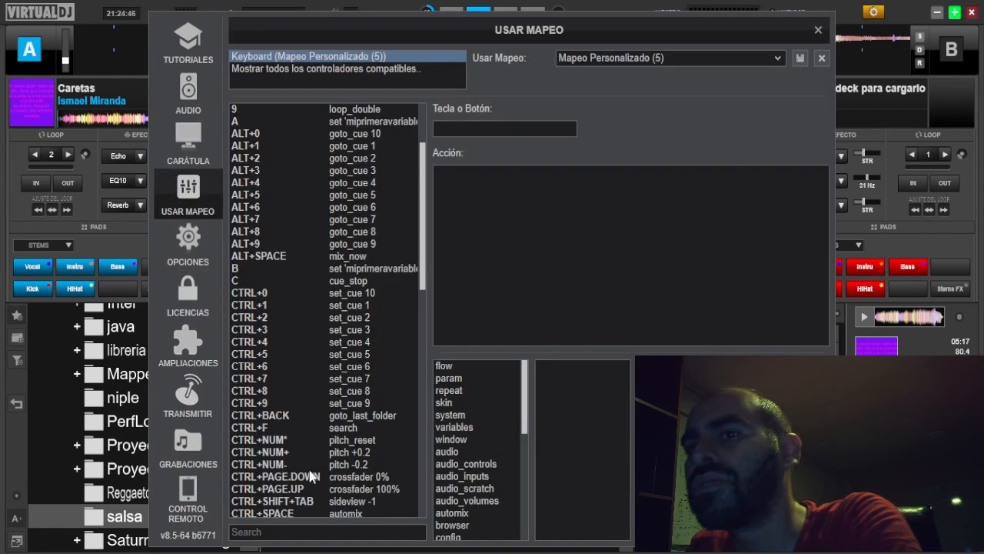
pyautogui.click(249, 475)
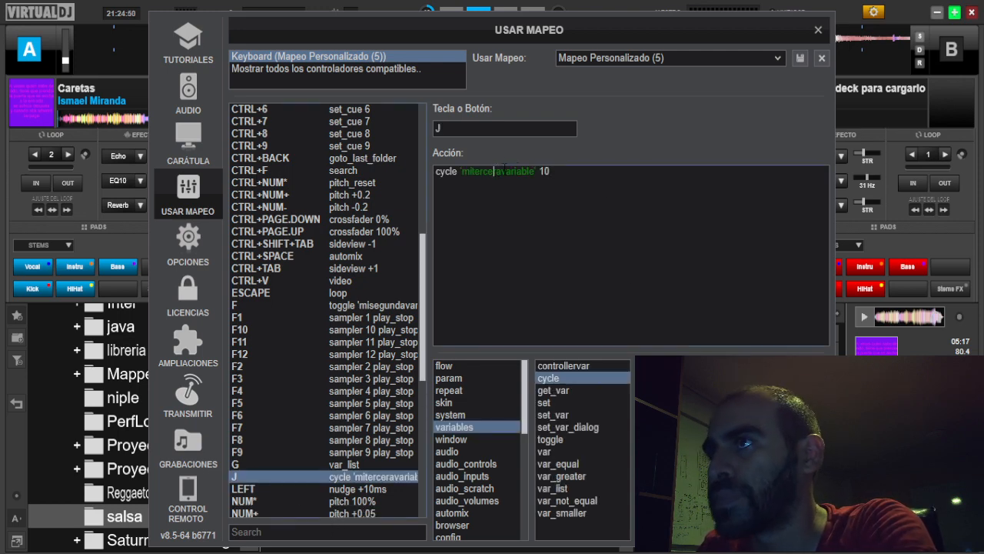
pyautogui.click(803, 303)
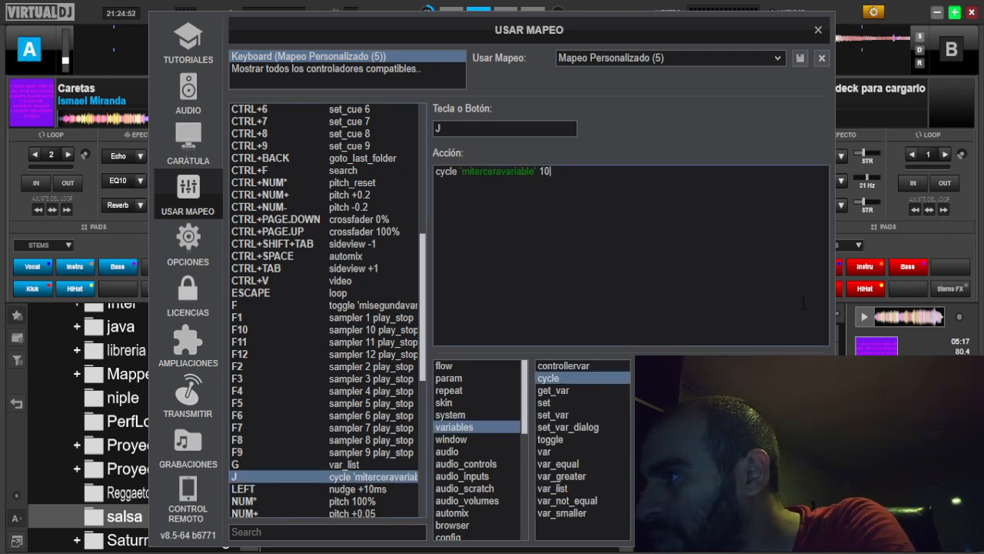
pyautogui.click(818, 29)
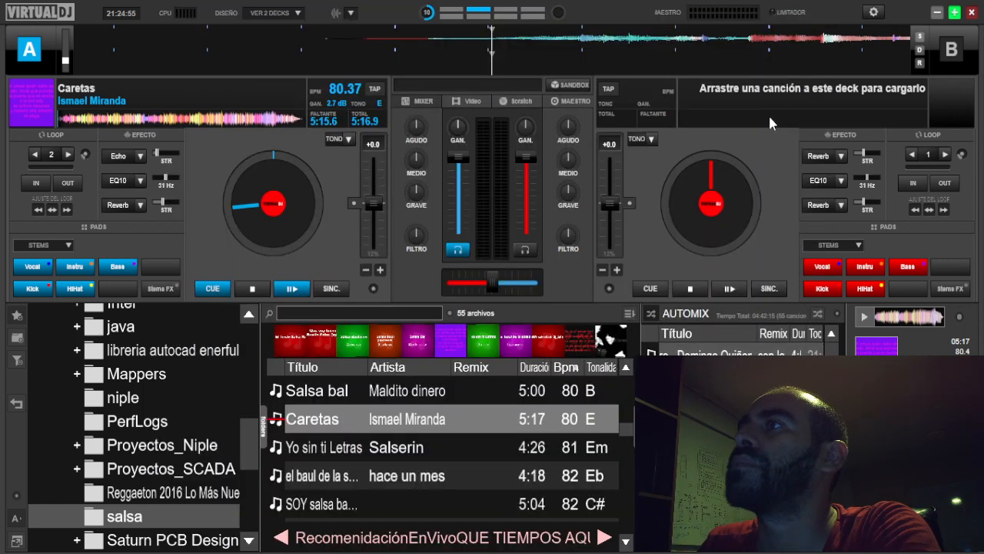
pyautogui.click(873, 11)
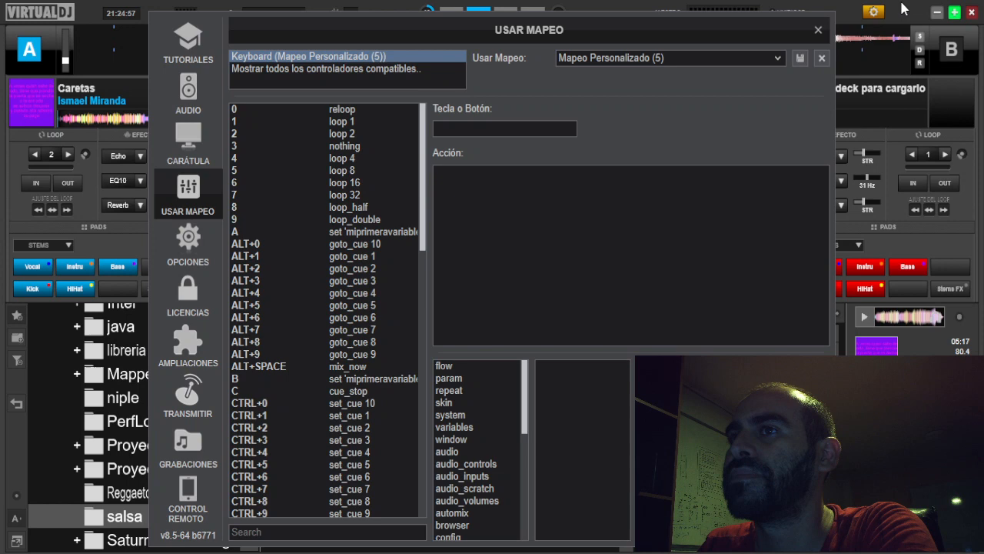
pyautogui.click(818, 30)
# Advance miterceravariable to 5 with its mapped key, inspect its entry in the variable list, and close the list
pyautogui.press('v')
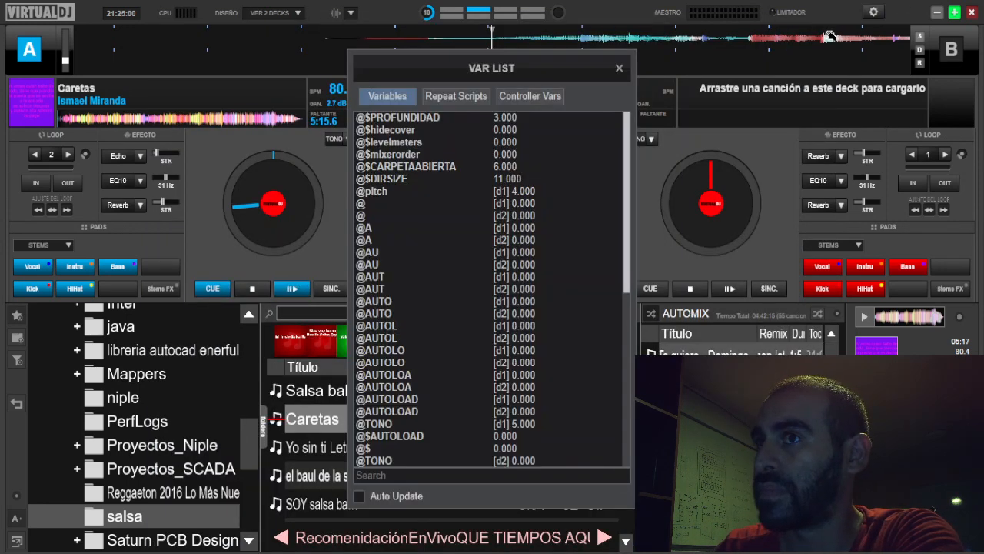
pyautogui.moveTo(628, 218); pyautogui.dragTo(628, 456)
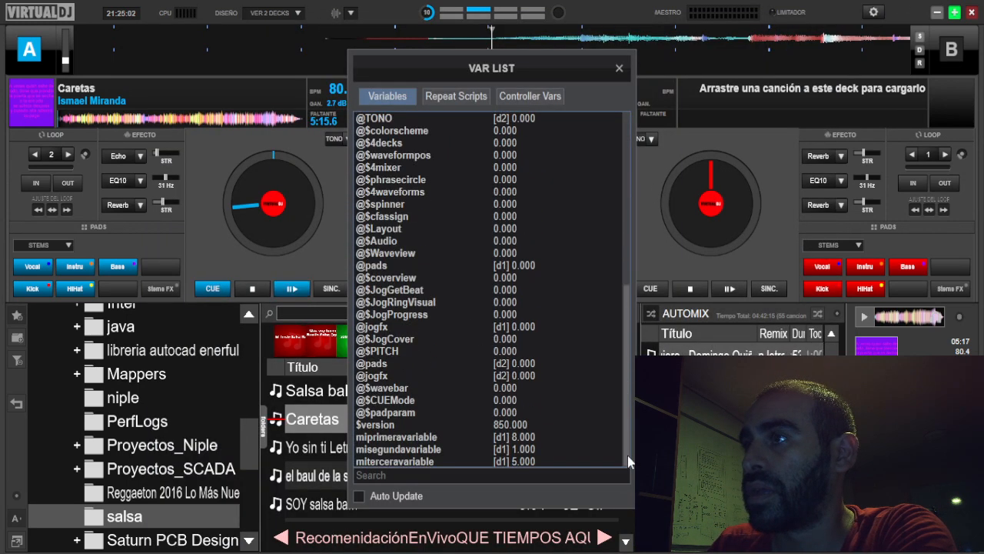
pyautogui.click(437, 456)
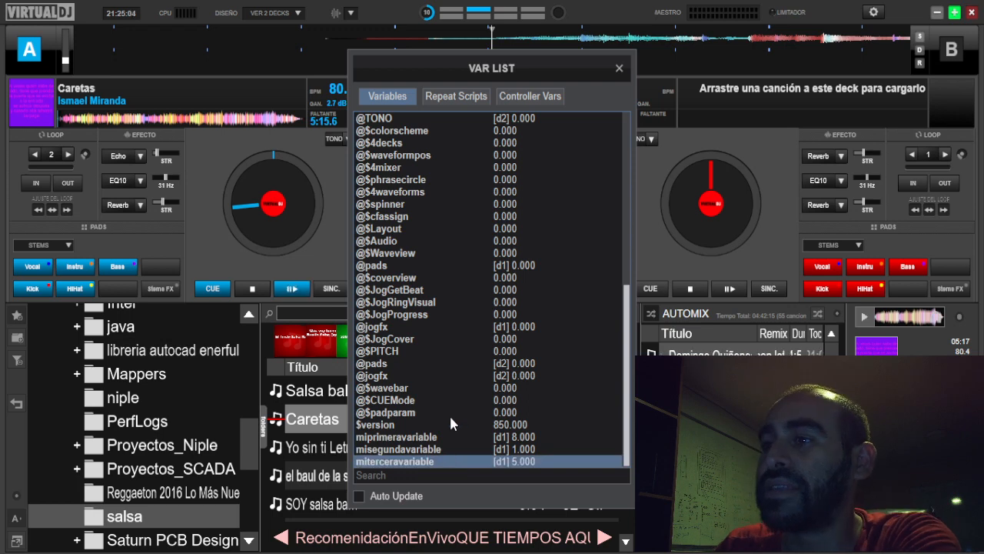
pyautogui.click(619, 68)
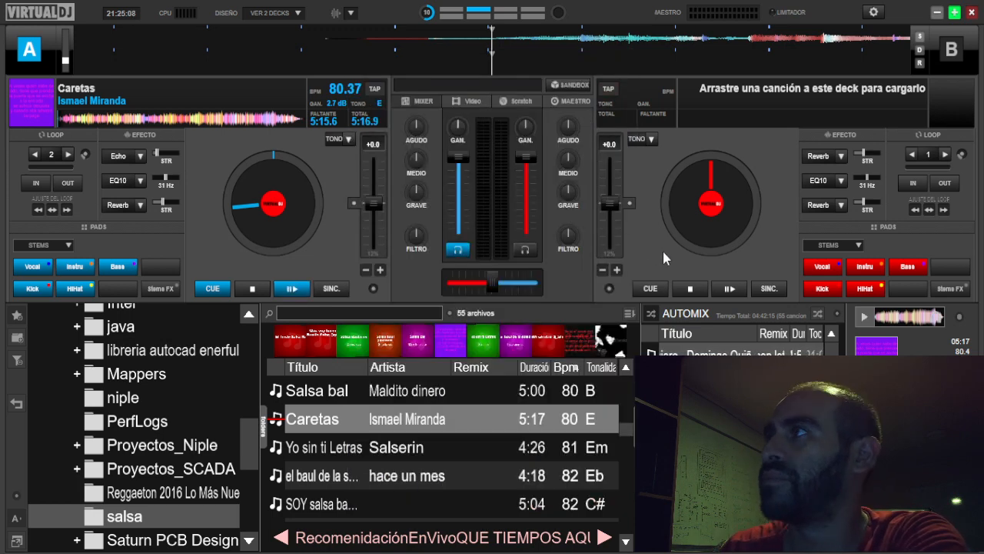
# Cycle miterceravariable on to 7, check its value in the variable list, and close the list
pyautogui.hotkey('ctrl', 'shift', 'v')
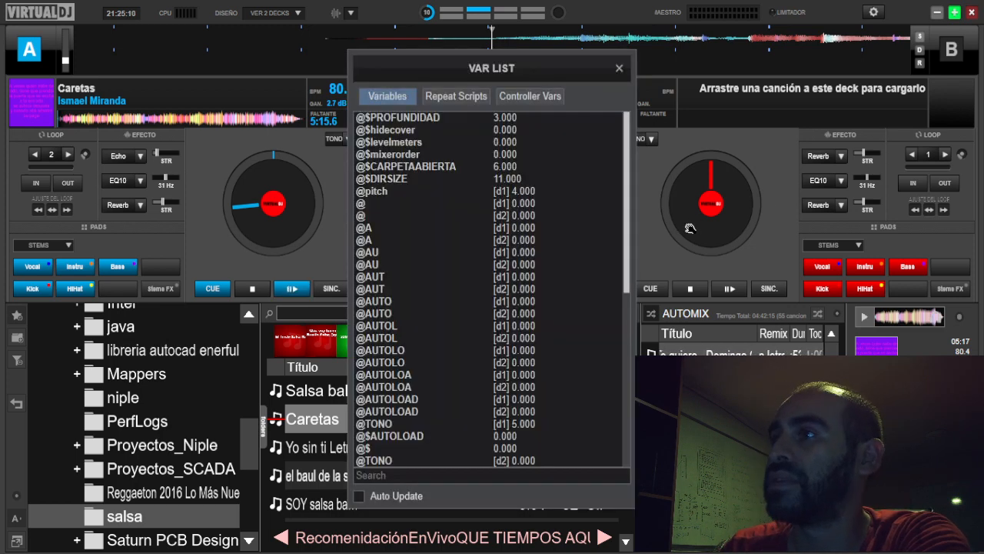
pyautogui.moveTo(626, 239); pyautogui.dragTo(611, 481)
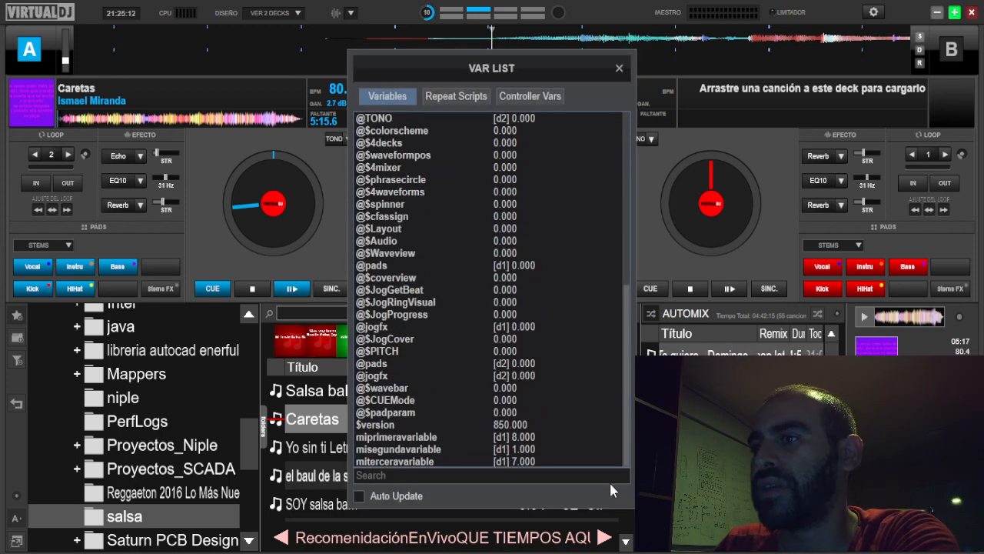
pyautogui.click(619, 69)
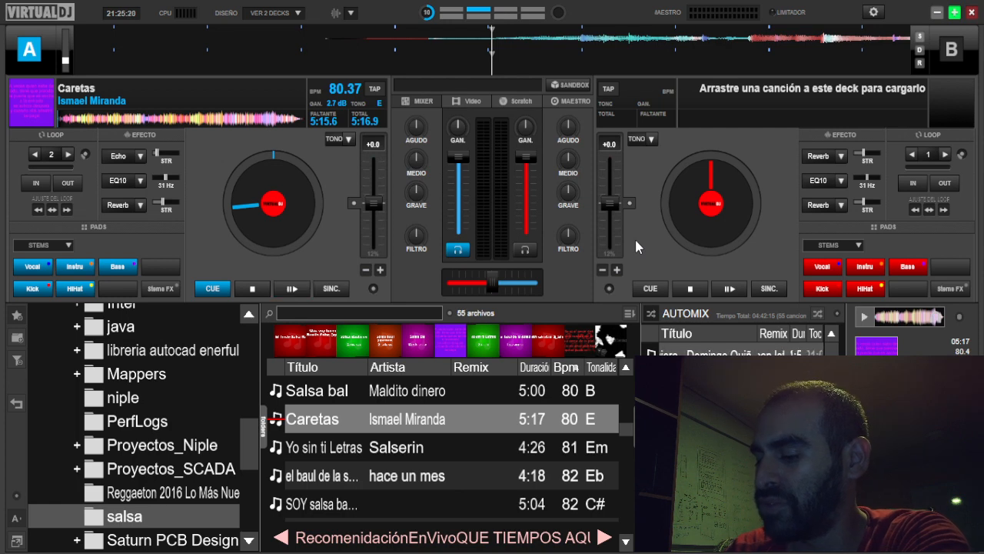
# Cycle miterceravariable on to 9 with its mapped key, inspect its entry in the variable list, and close the list
pyautogui.click(872, 12)
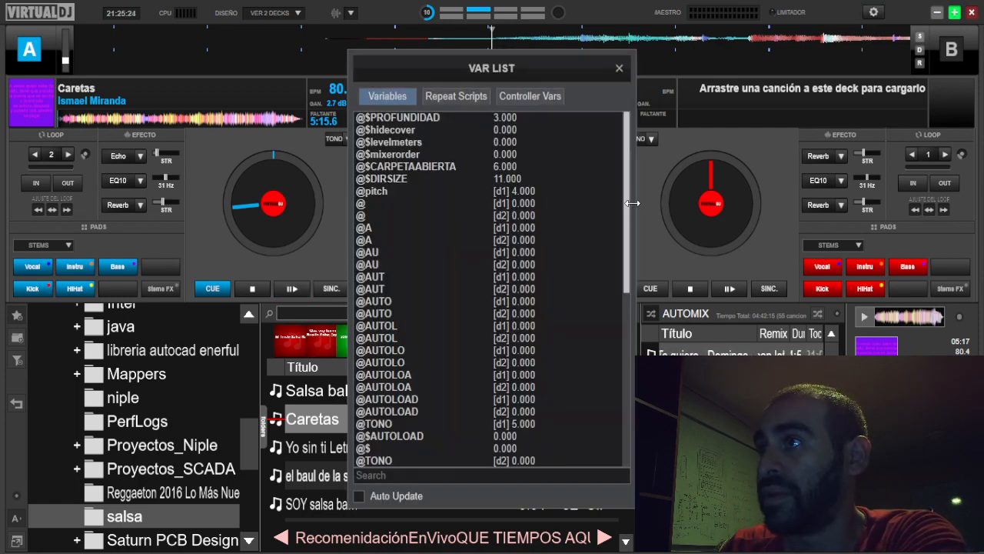
pyautogui.scroll(-10, 604, 430)
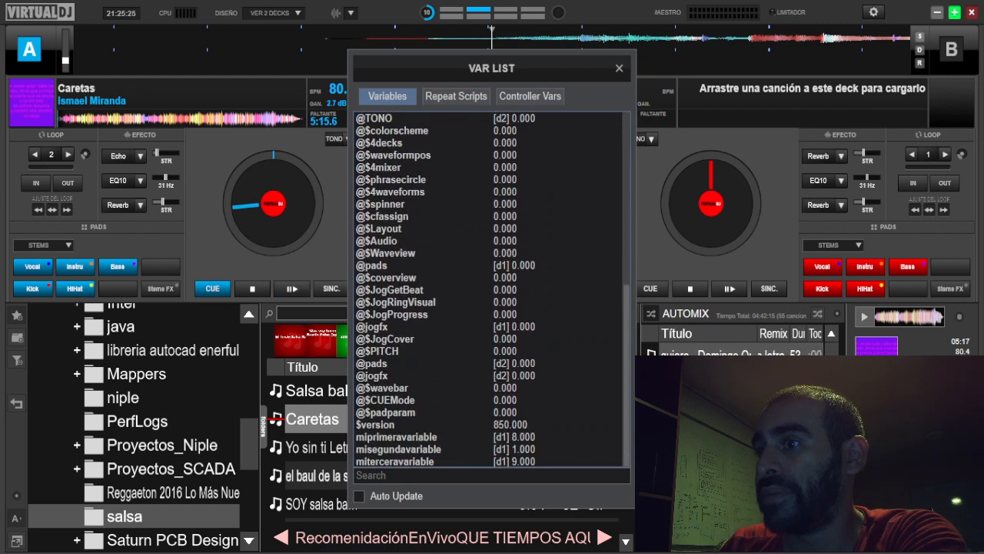
pyautogui.click(521, 462)
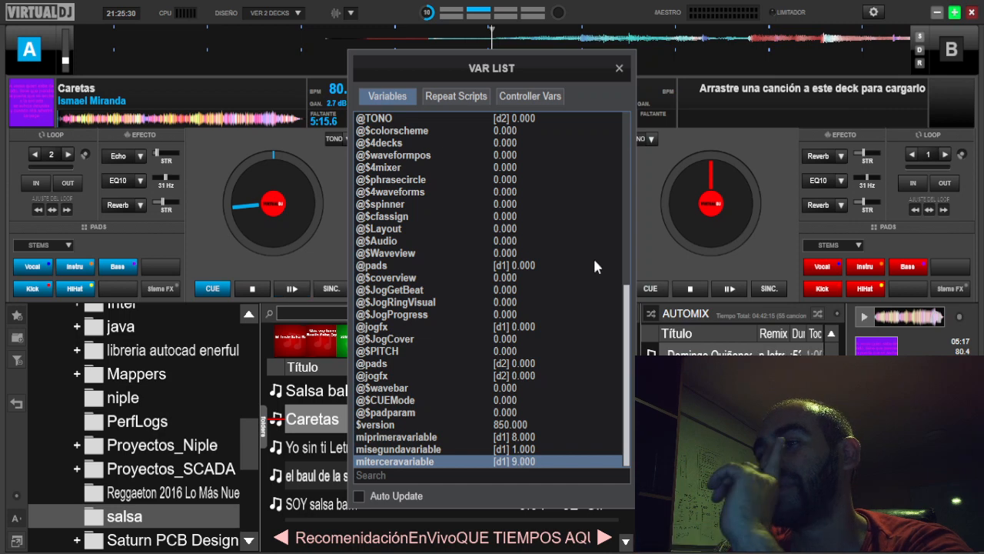
pyautogui.click(619, 71)
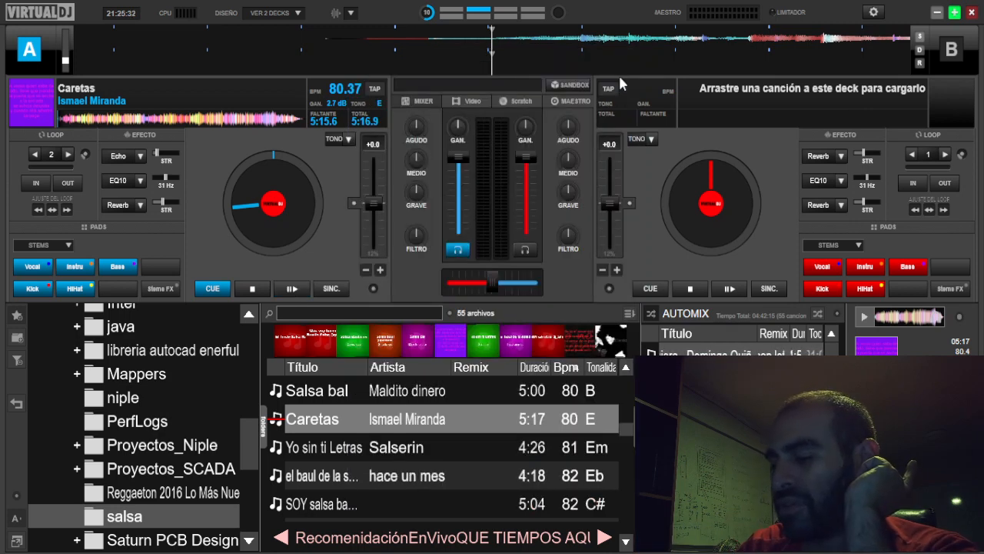
# Cycle miterceravariable round to 0, check its entry in the variable list, and close the list
pyautogui.click(874, 12)
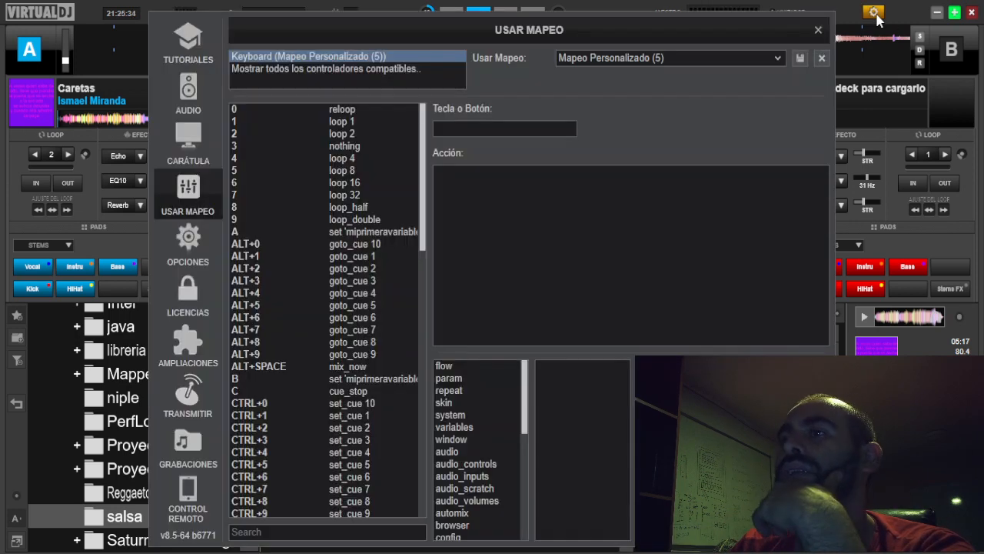
pyautogui.click(816, 31)
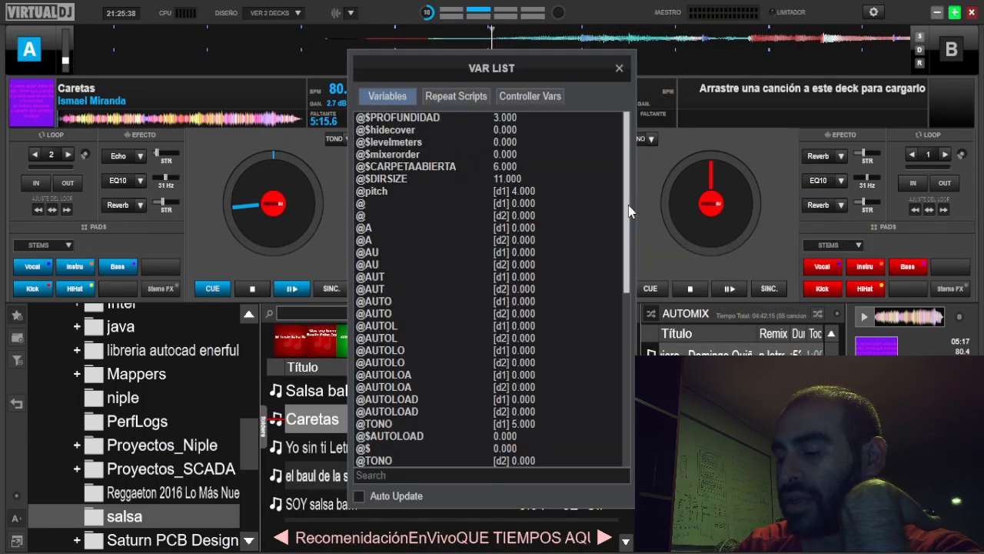
pyautogui.moveTo(625, 261); pyautogui.dragTo(614, 501)
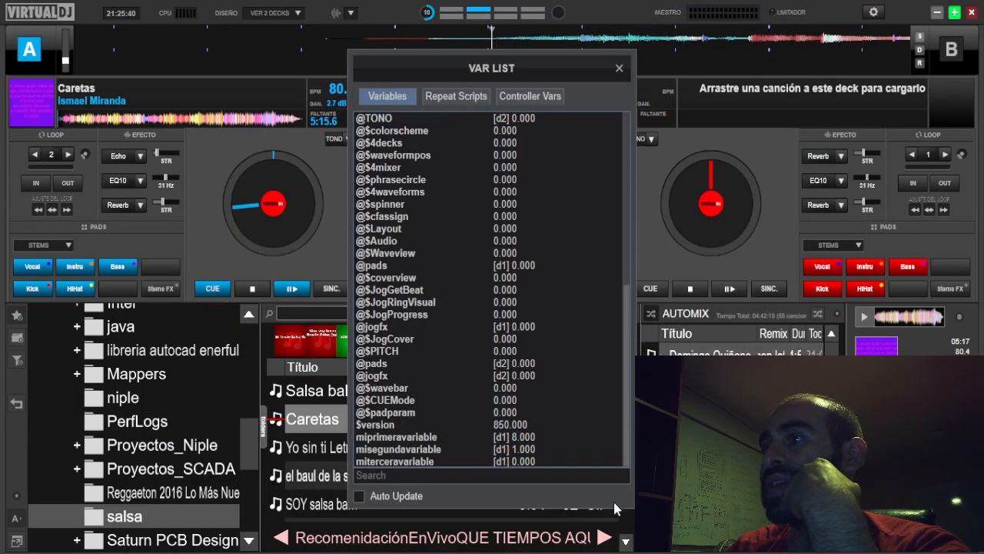
pyautogui.click(521, 462)
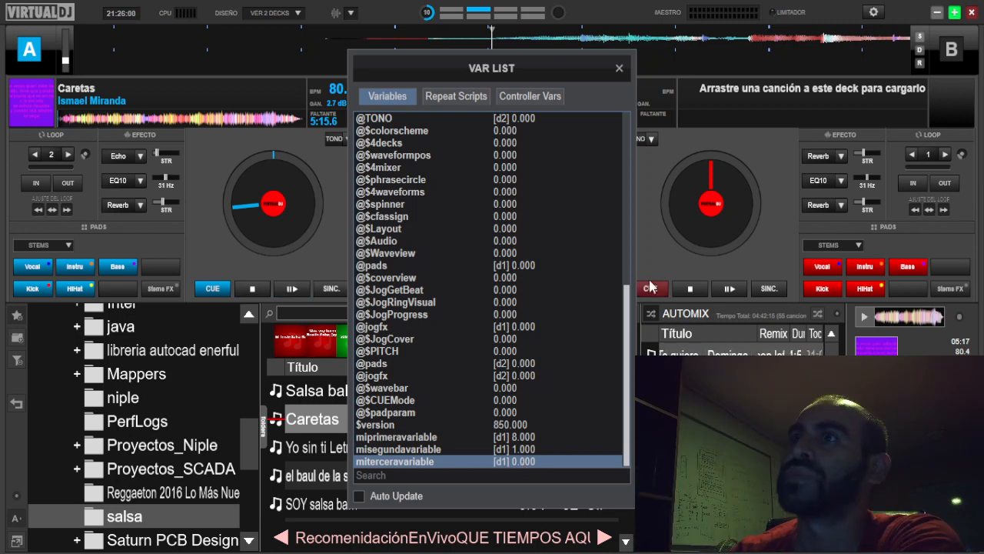
pyautogui.click(619, 68)
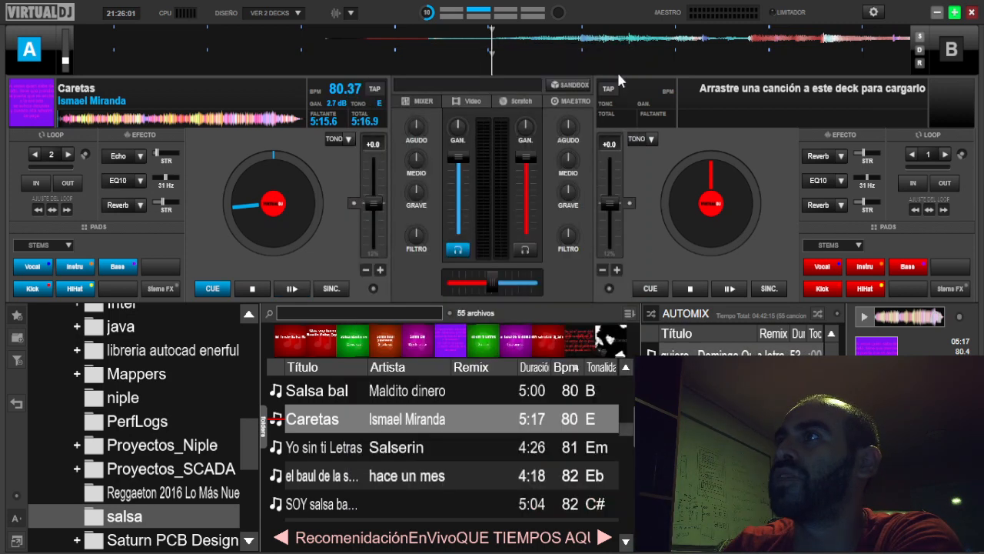
# Review the B key's set action and the F key's toggle action for misegundavariable in the keyboard mapping
pyautogui.click(874, 13)
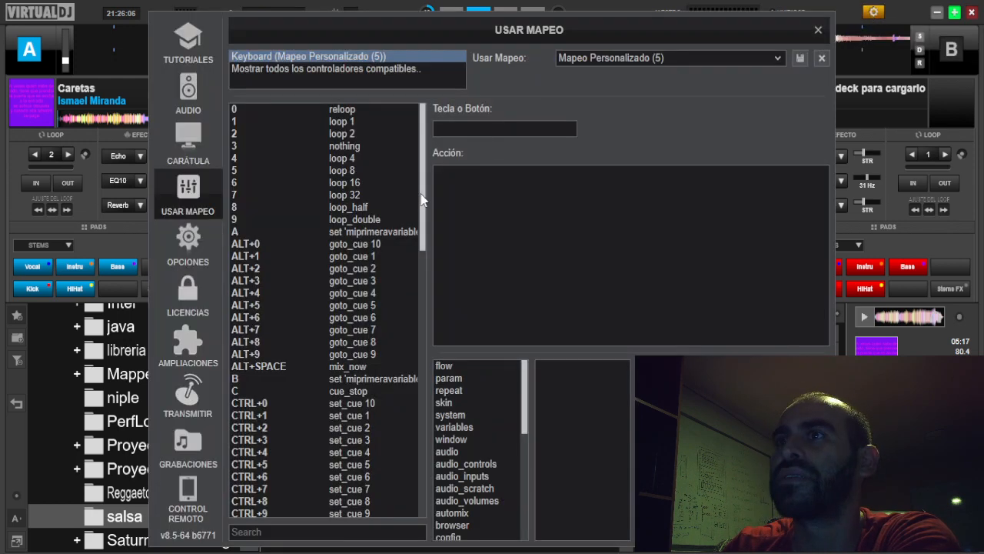
pyautogui.moveTo(422, 200); pyautogui.dragTo(416, 251)
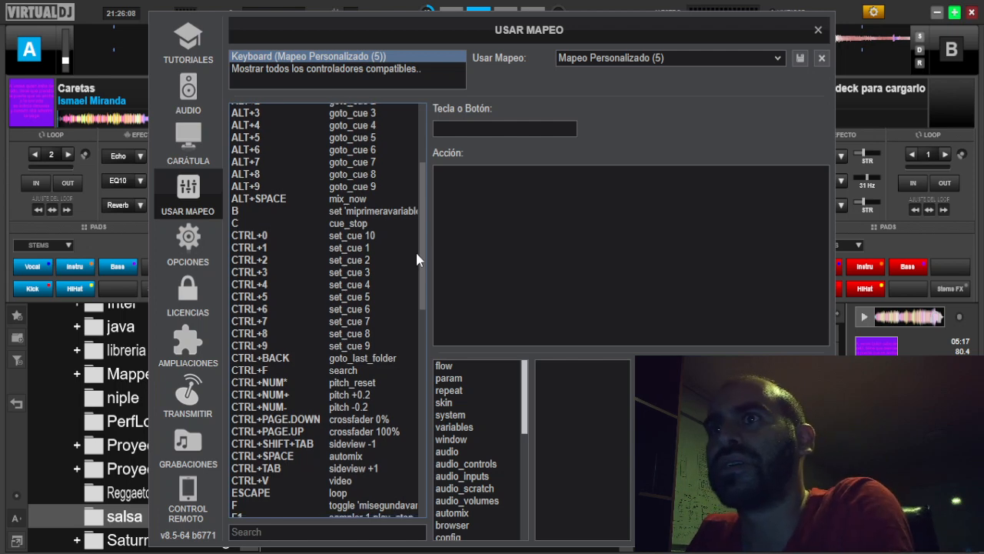
pyautogui.click(398, 210)
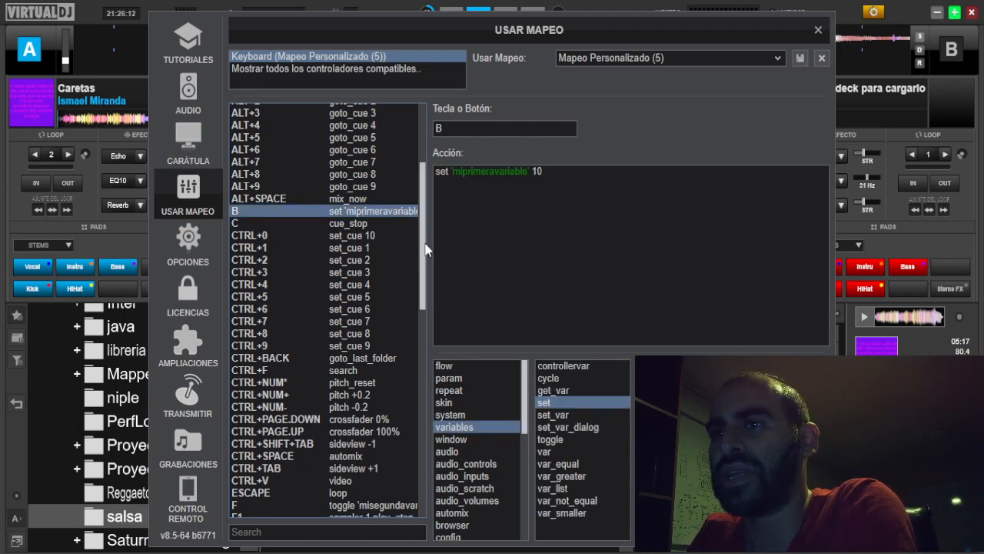
pyautogui.moveTo(427, 250); pyautogui.dragTo(418, 339)
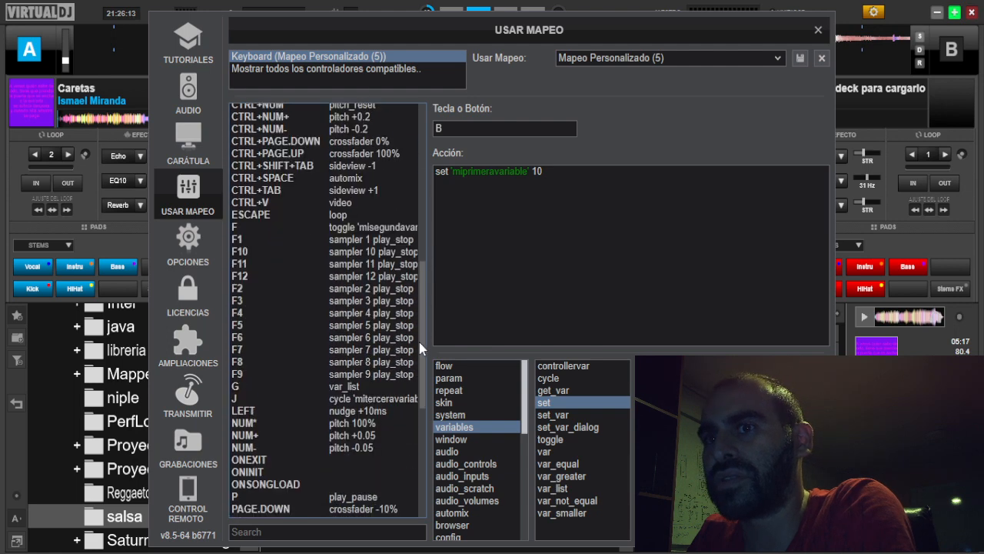
pyautogui.click(260, 227)
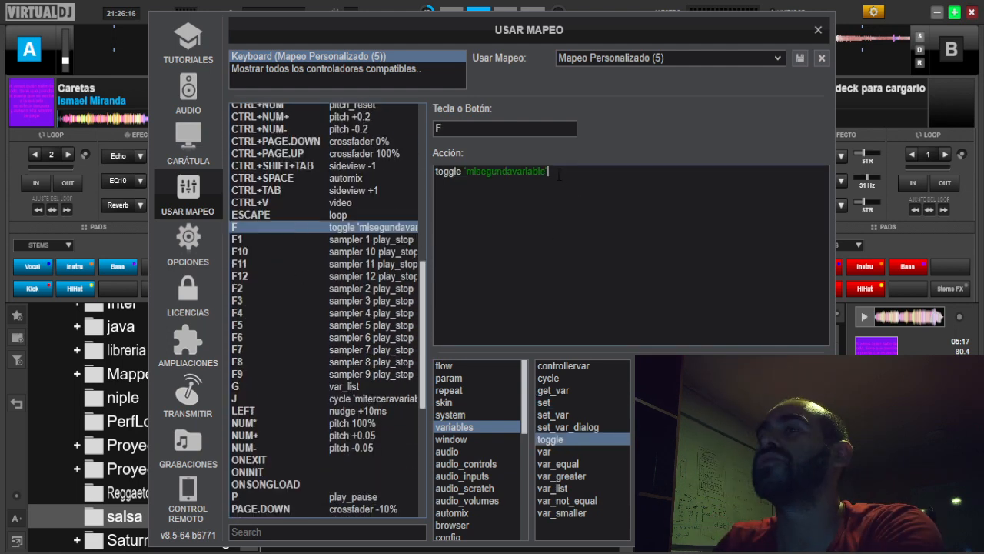
pyautogui.moveTo(560, 175); pyautogui.dragTo(421, 176)
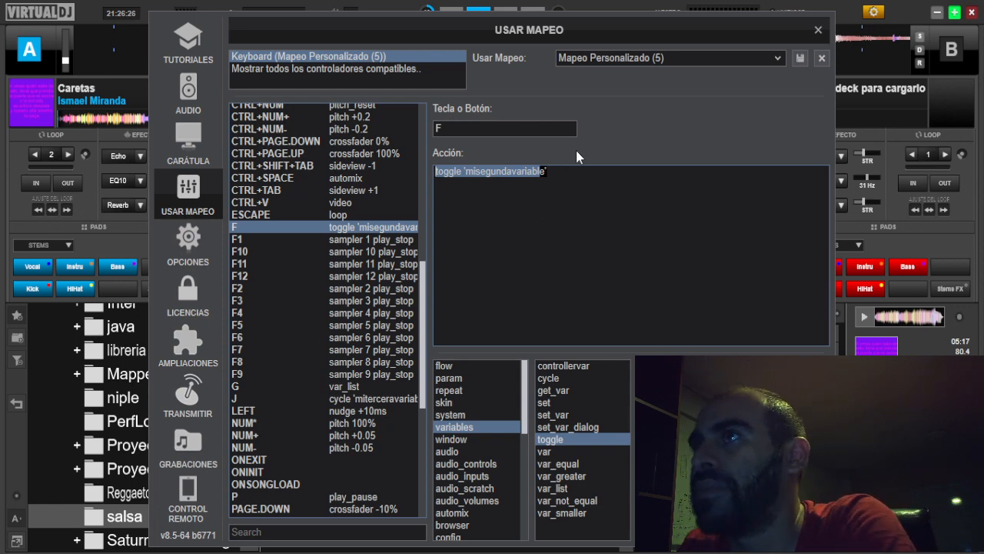
# Create a keyboard mapping for the N key and begin its action with var_equal
pyautogui.click(483, 128)
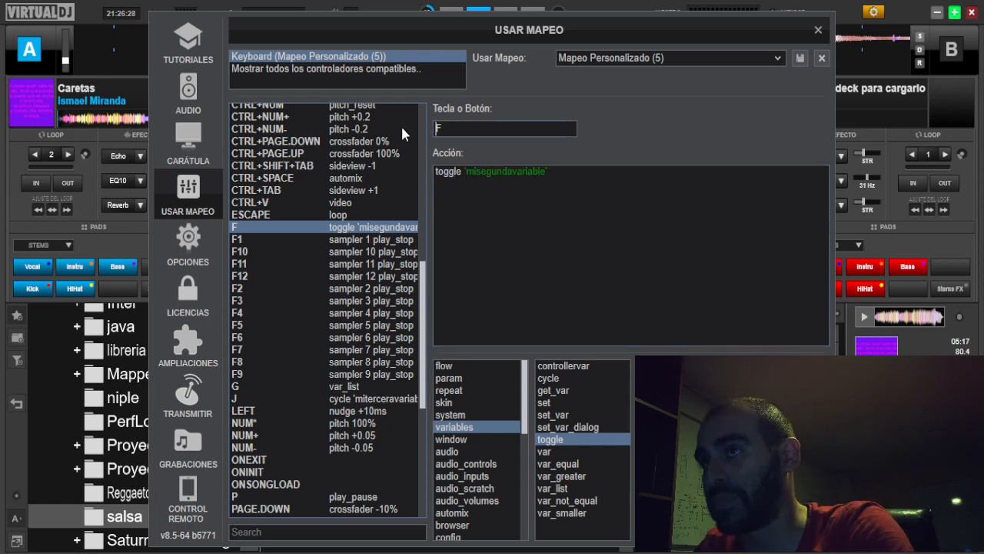
pyautogui.press('n')
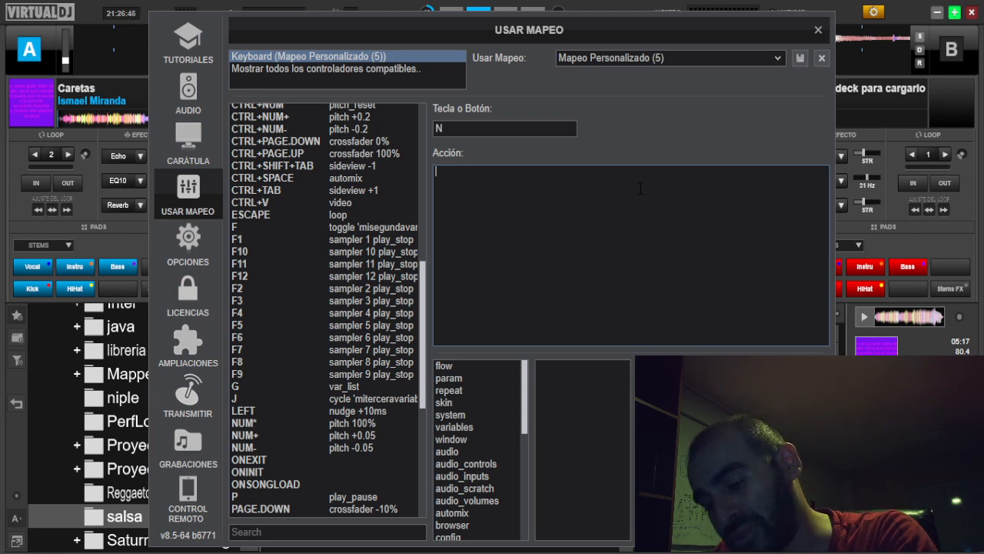
pyautogui.write('var')
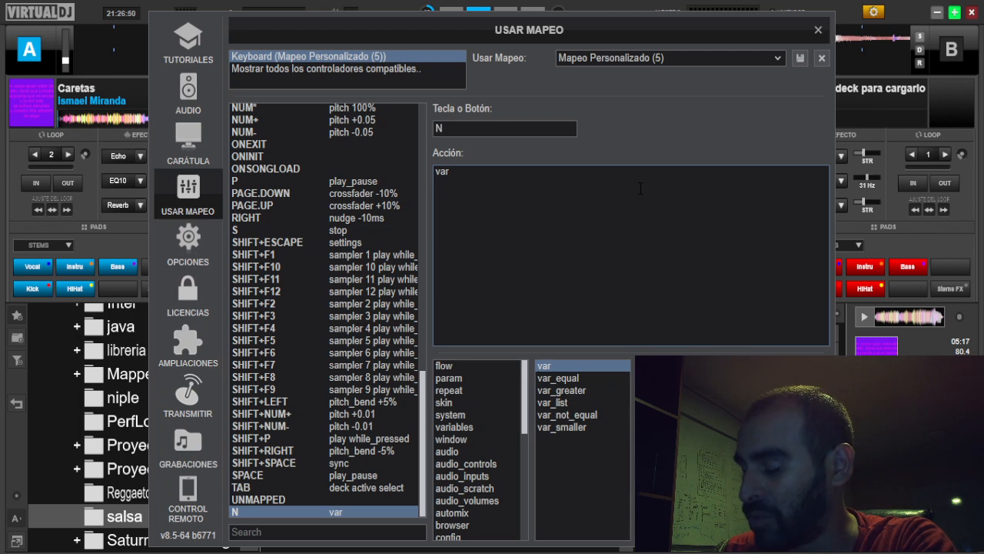
pyautogui.write('_equal')
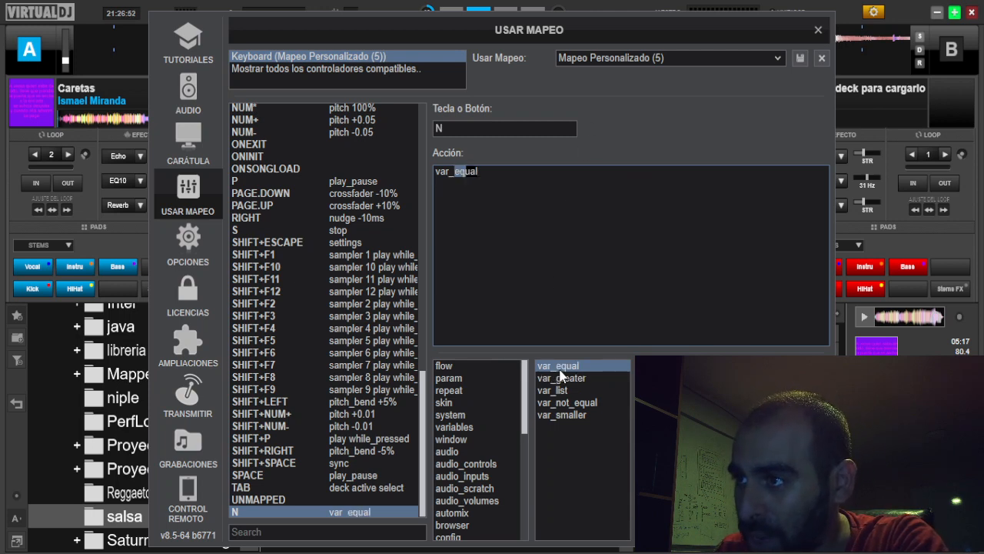
pyautogui.click(559, 367)
pyautogui.click(574, 268)
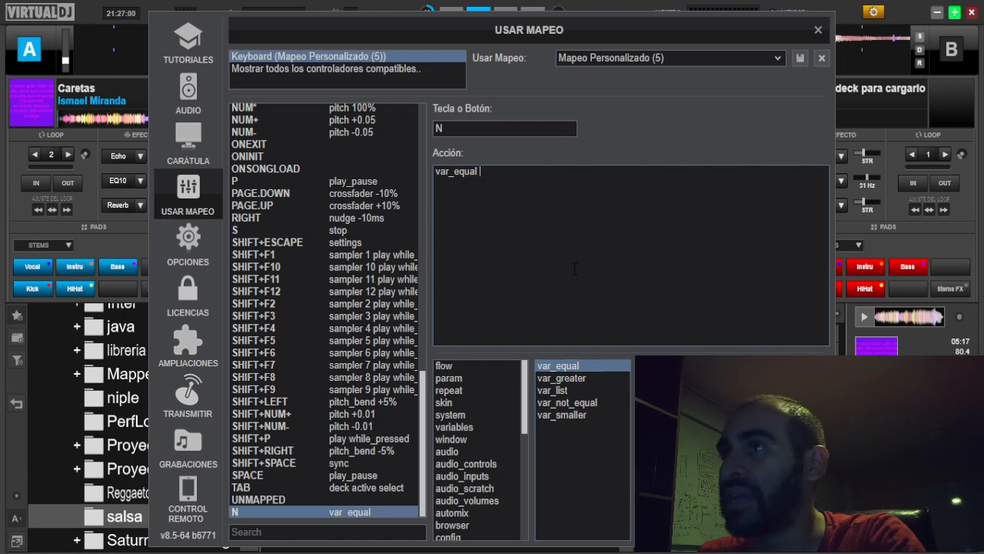
# Complete the N key's condition so var_equal compares 'misegundavariable' with 0
pyautogui.write("'")
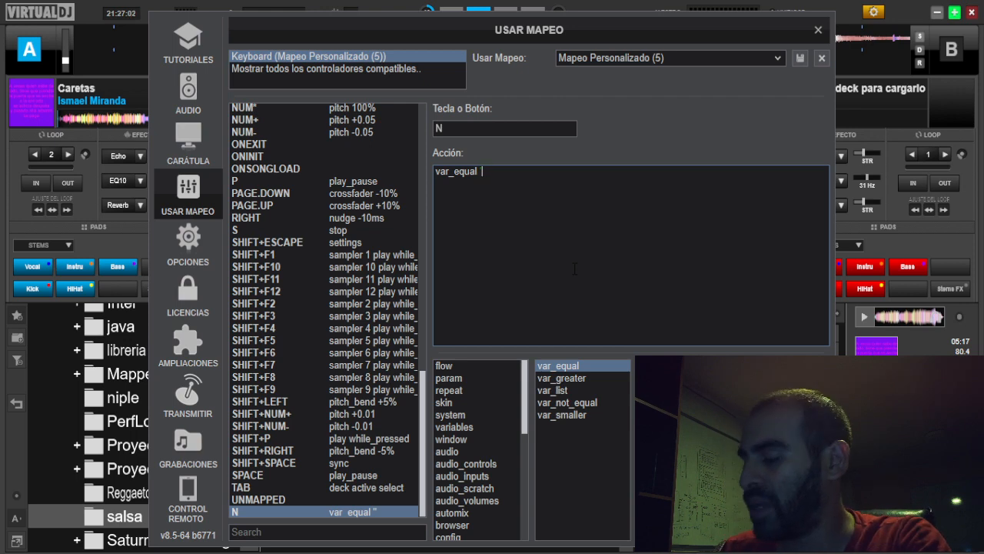
pyautogui.write('misegunda')
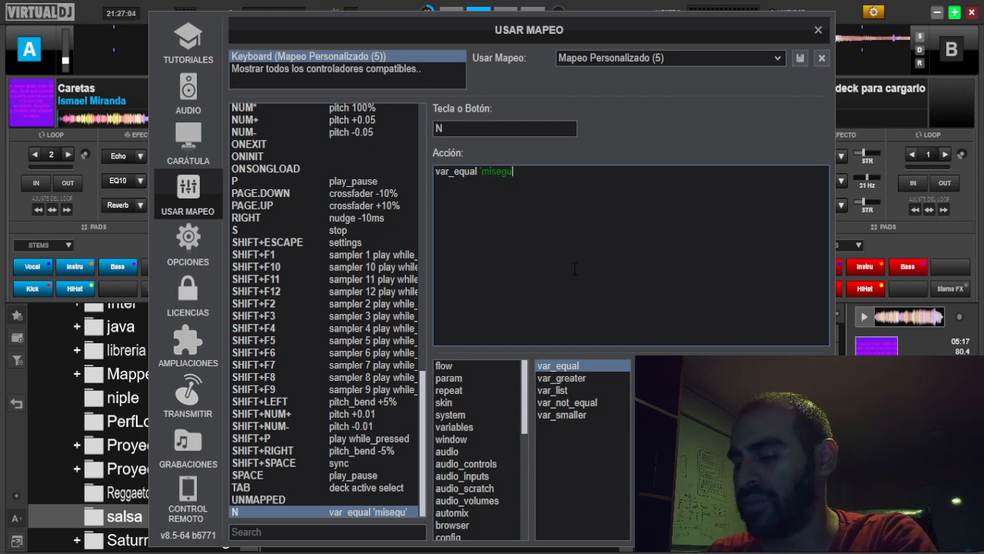
pyautogui.write("variable'")
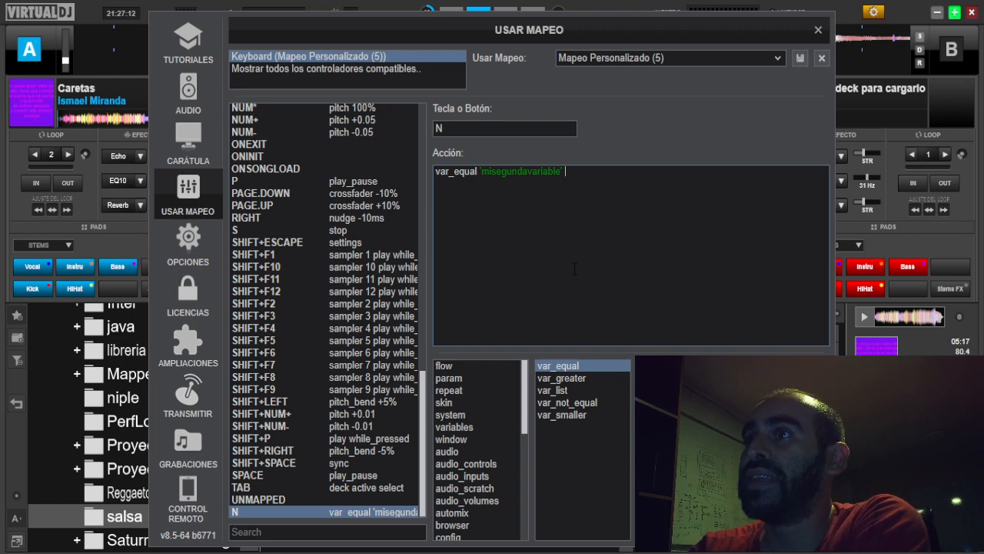
pyautogui.write(' 0')
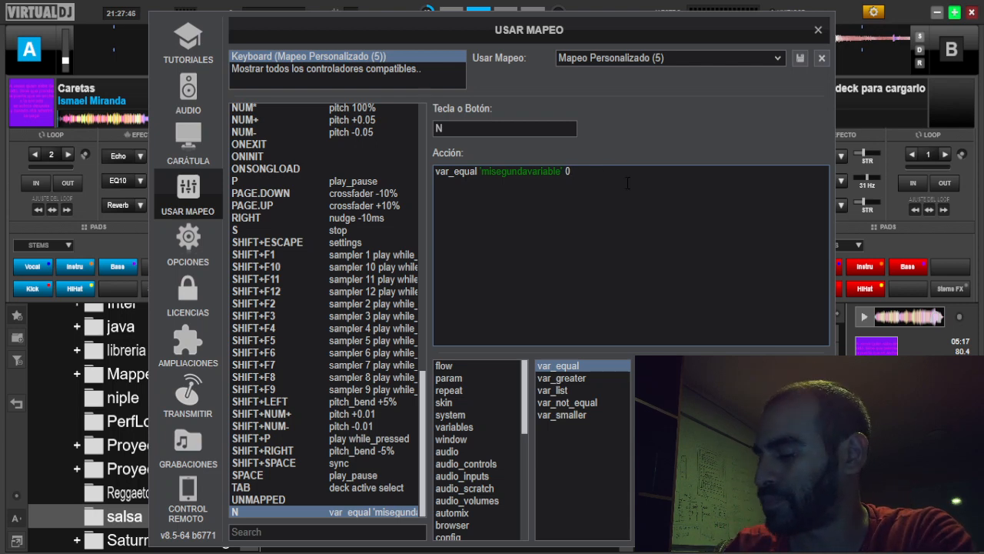
# Extend the N key's condition with "? stop :" so it stops the deck when true and leaves an else branch open
pyautogui.write('?')
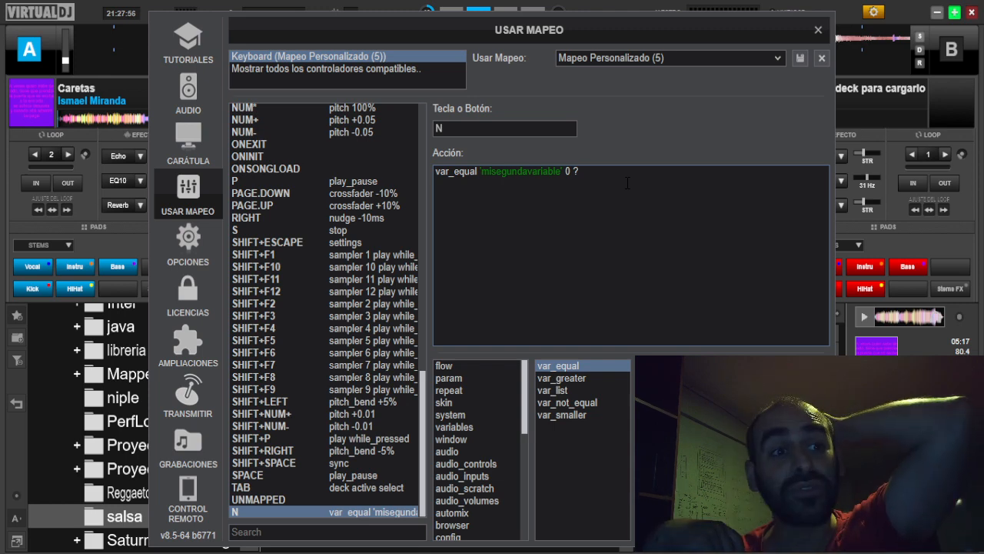
pyautogui.write('stop')
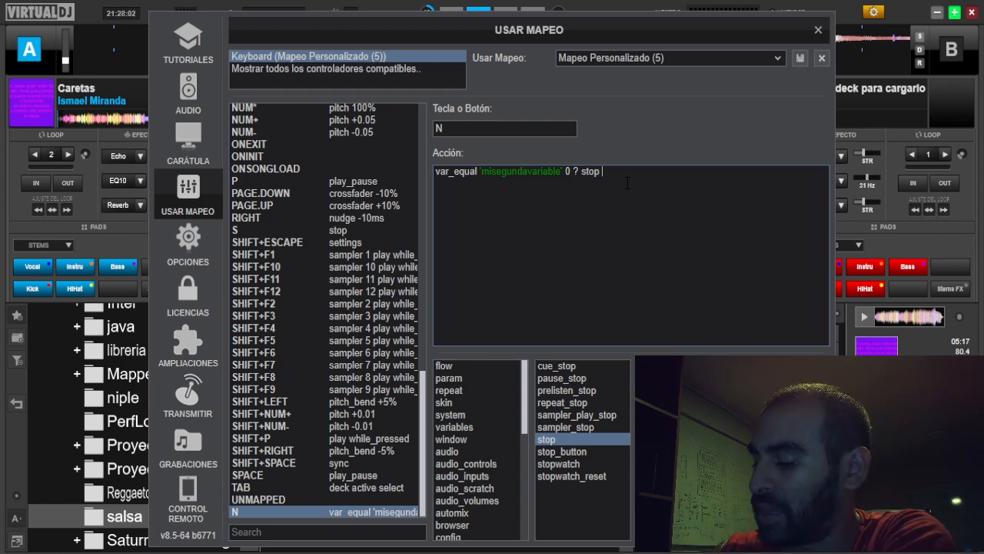
pyautogui.write(' :')
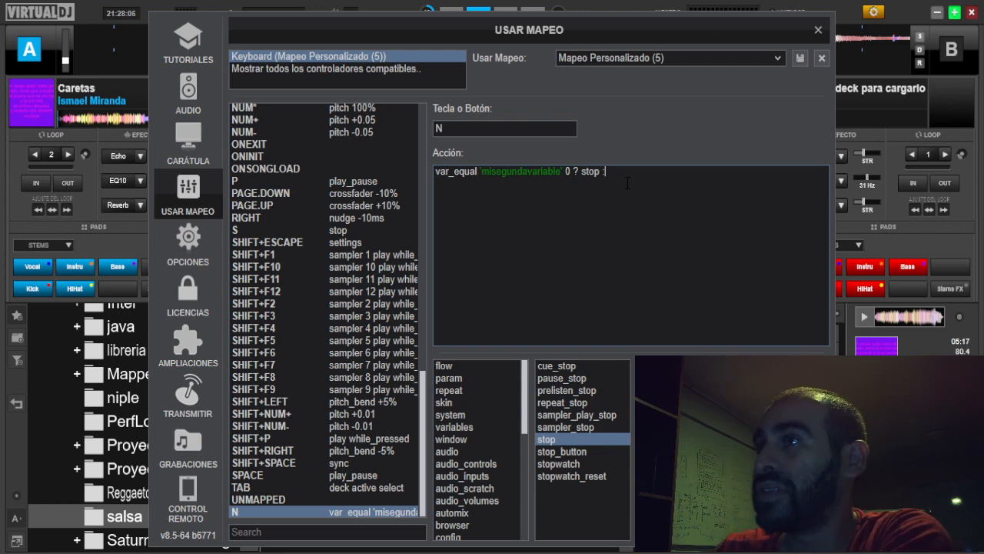
pyautogui.tripleClick(590, 174)
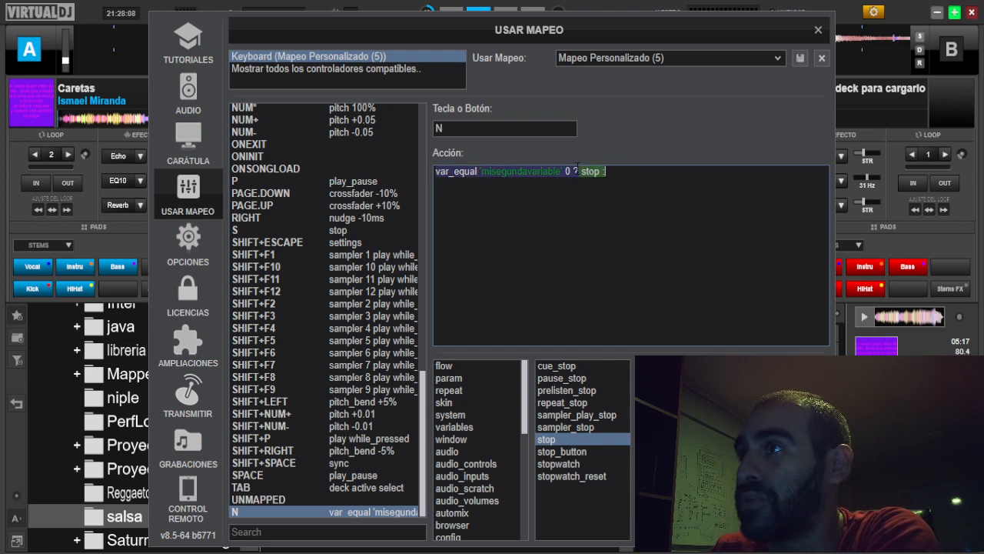
pyautogui.click(582, 171)
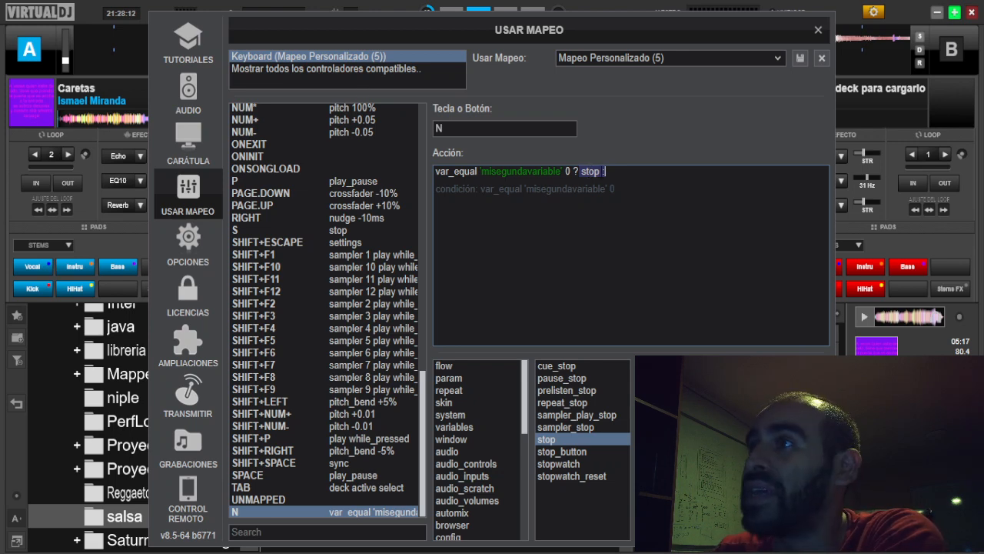
pyautogui.click(615, 171)
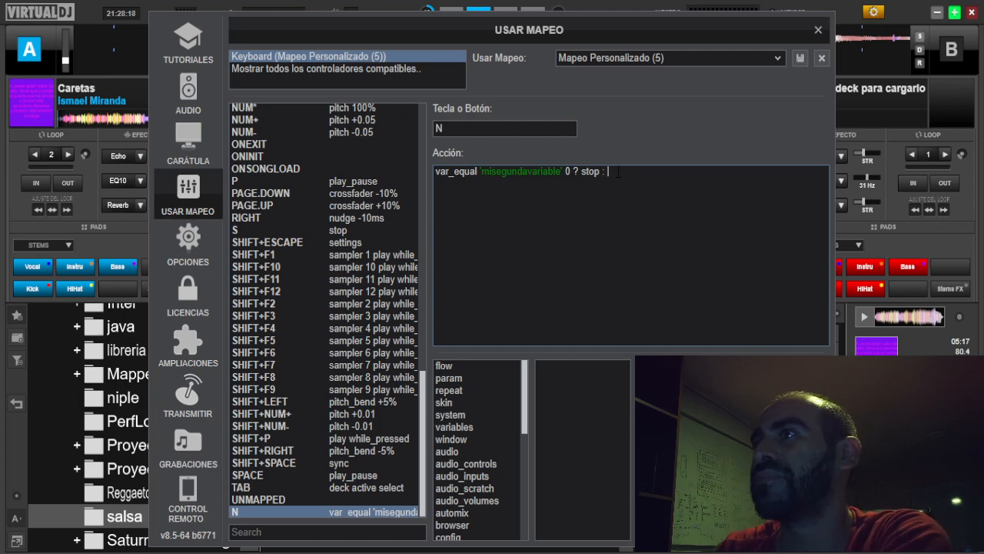
# Add a second line to the N key's action with var_equal comparing 'misegundavariable' with 1
pyautogui.press('Return')
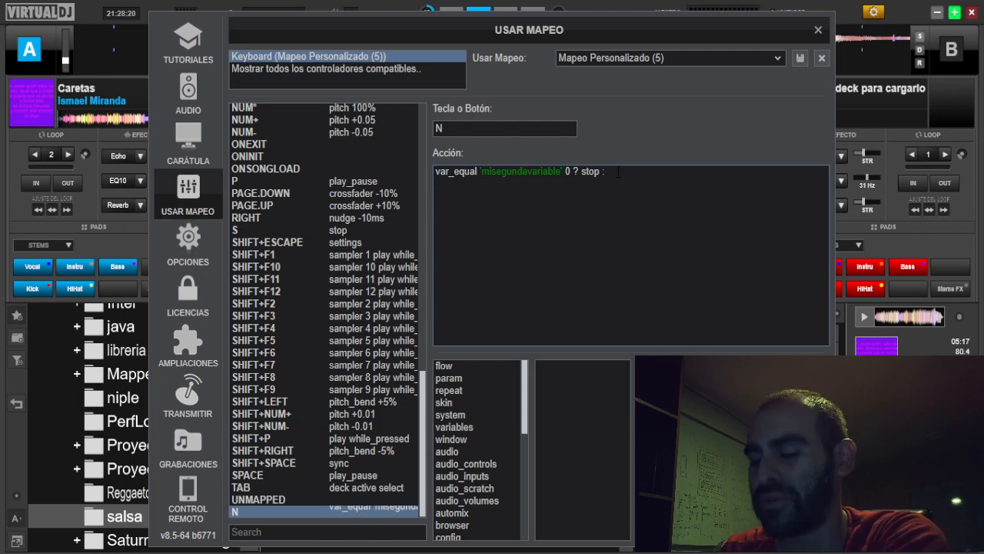
pyautogui.write('va')
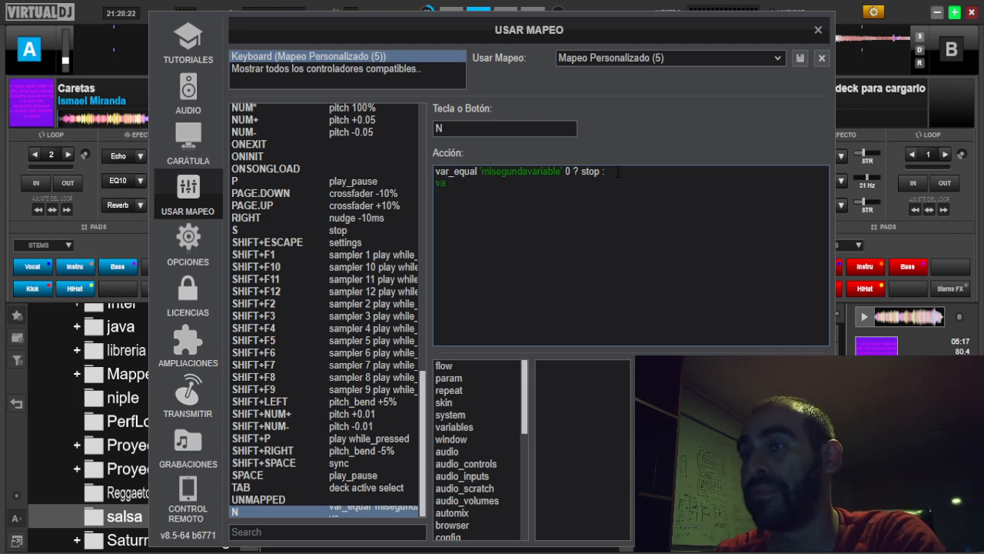
pyautogui.write('r_')
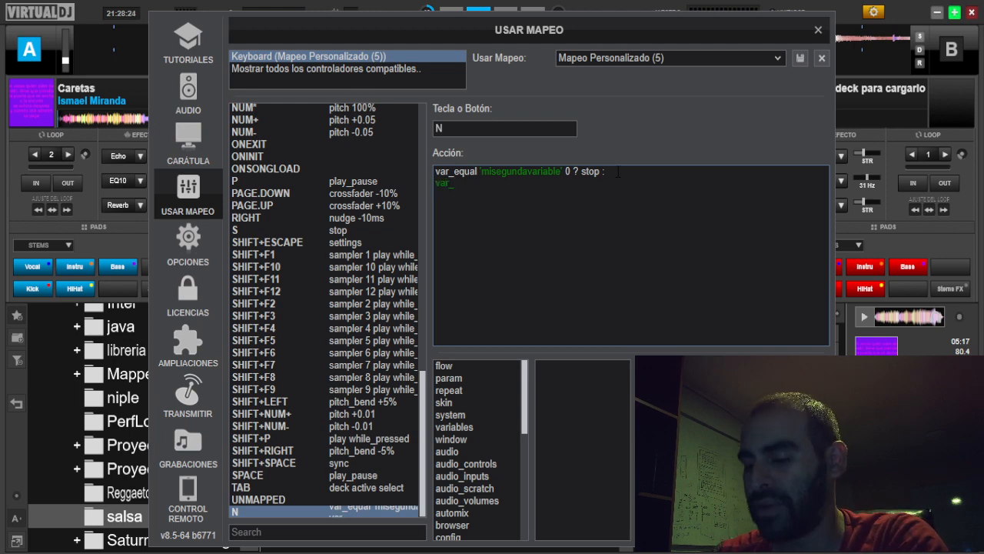
pyautogui.write('equal')
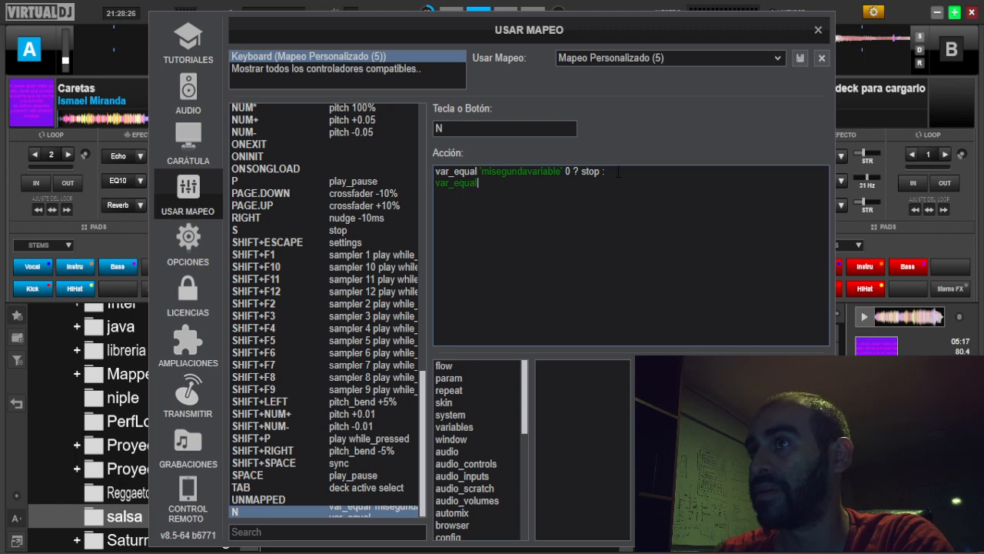
pyautogui.click(617, 171)
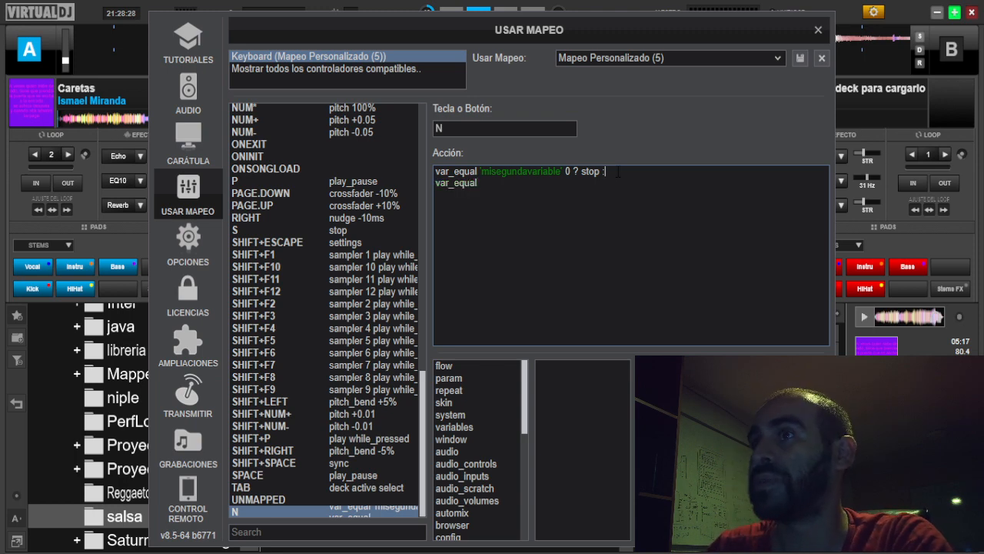
pyautogui.click(523, 185)
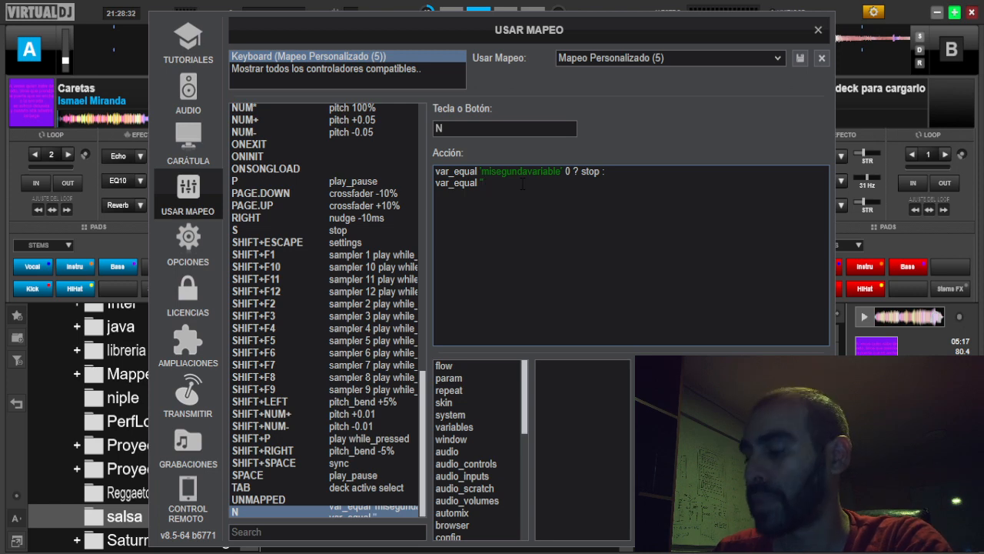
pyautogui.write("'mise")
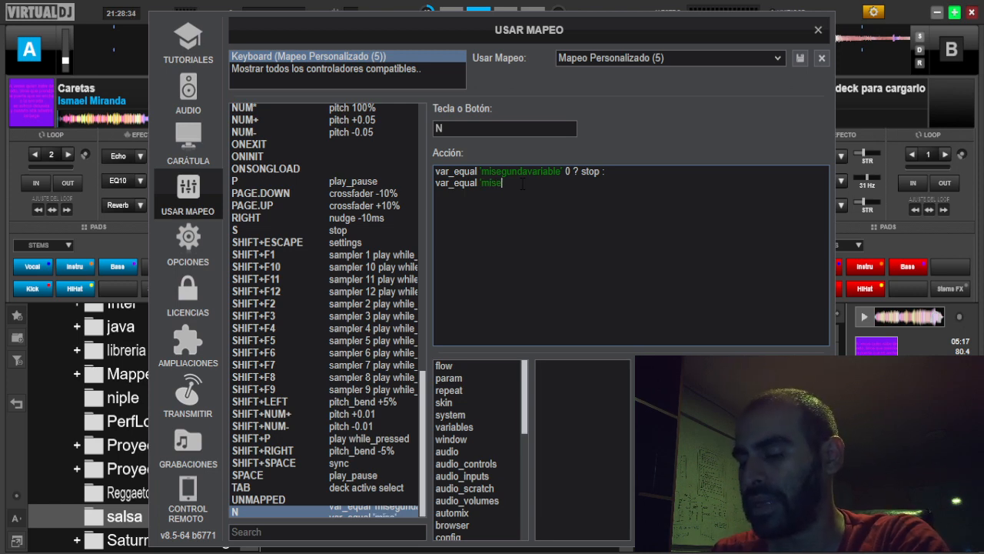
pyautogui.write('gundavariable')
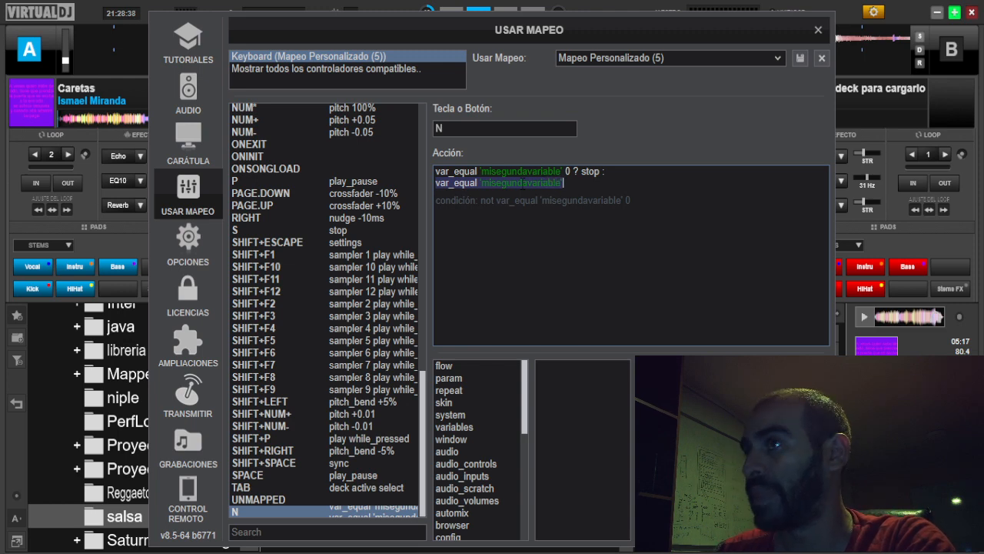
pyautogui.write("' 1")
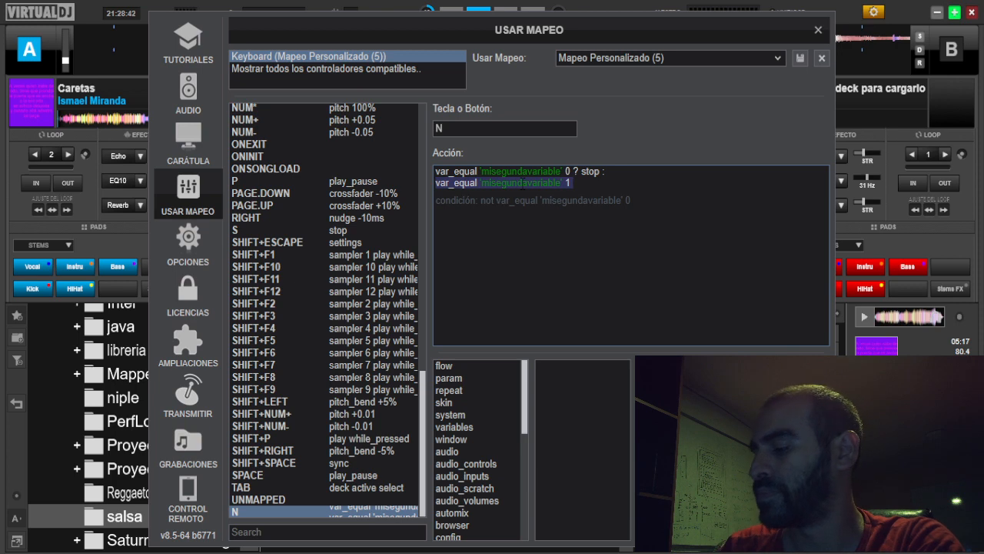
# Complete the N key's second condition with "? cue_button" so that action runs when misegundavariable equals 1
pyautogui.write(' ?')
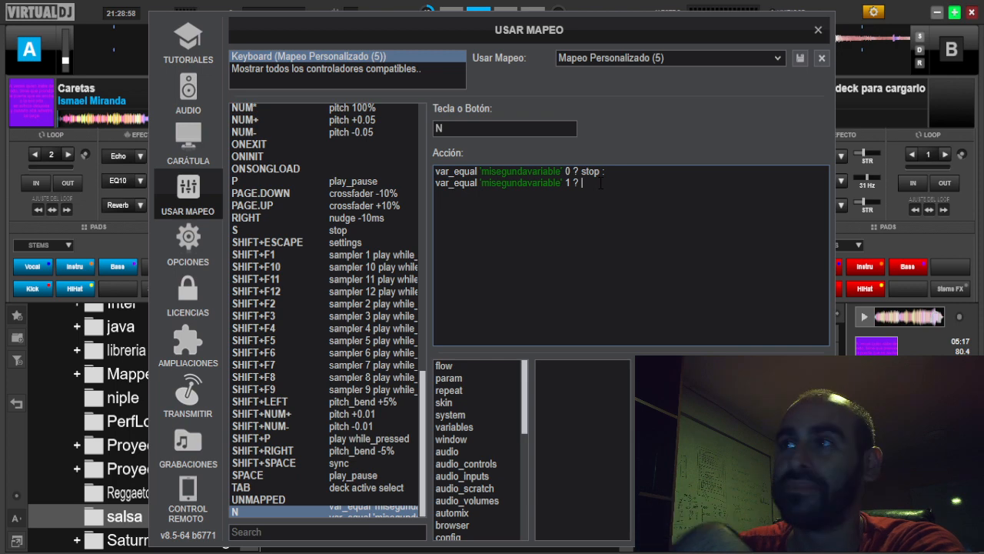
pyautogui.write('cue')
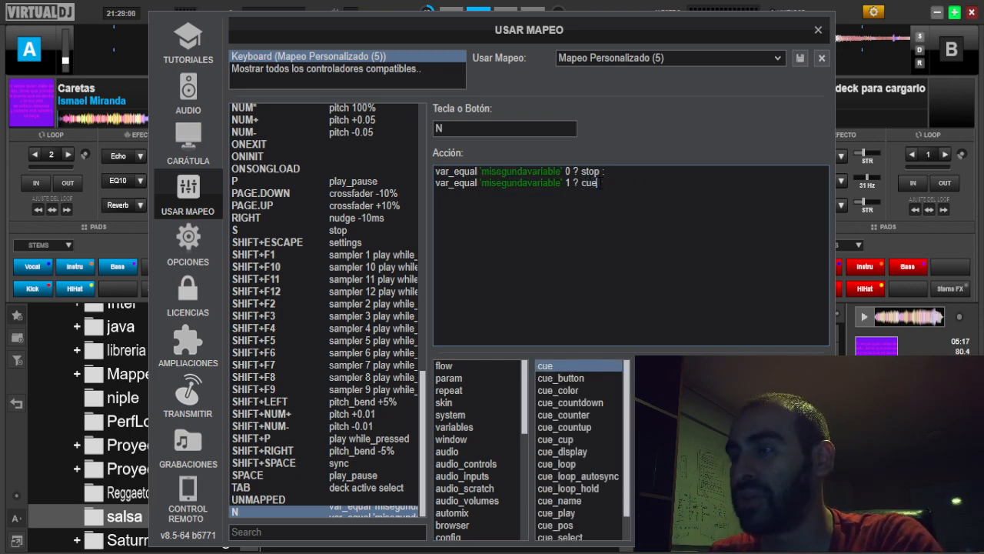
pyautogui.write('_')
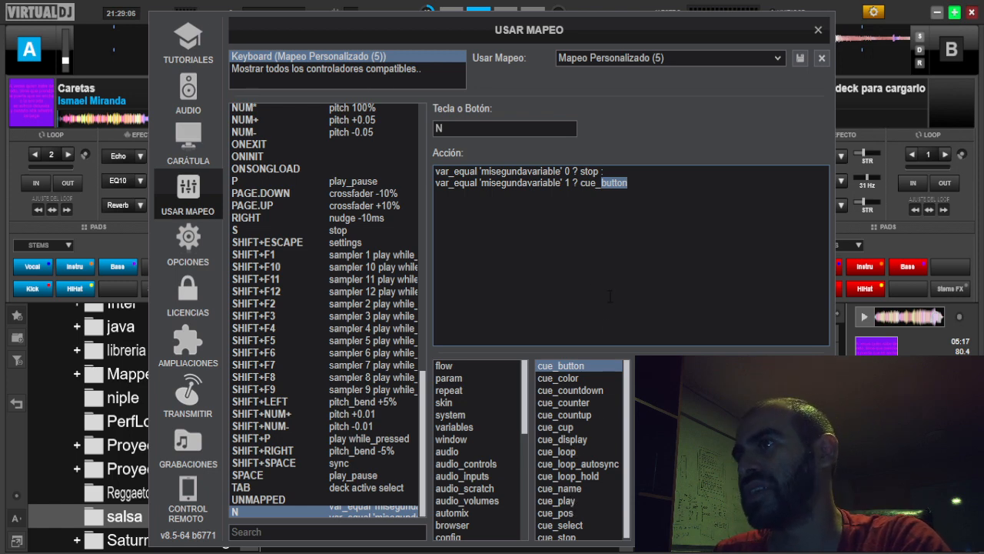
pyautogui.write('button')
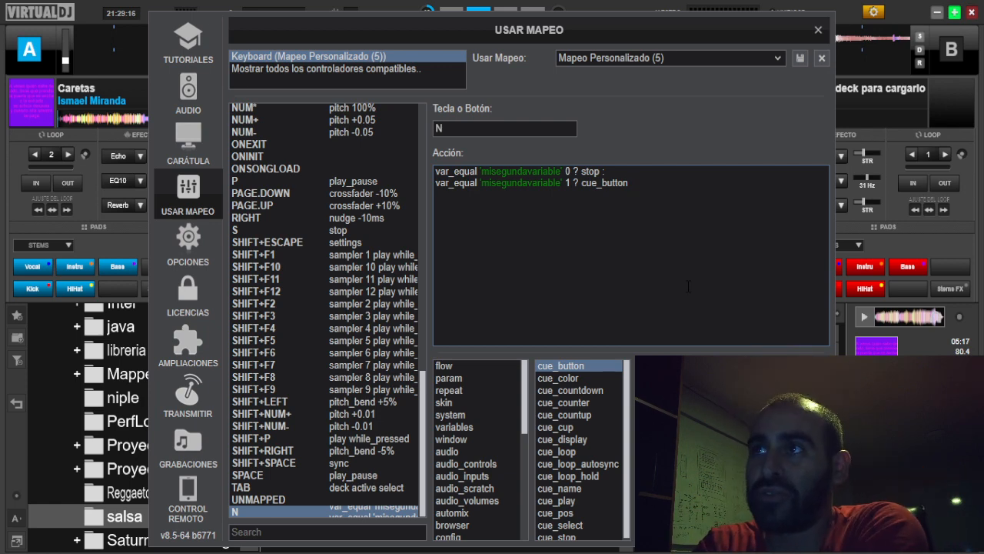
pyautogui.moveTo(482, 171); pyautogui.dragTo(560, 171)
pyautogui.click(591, 182)
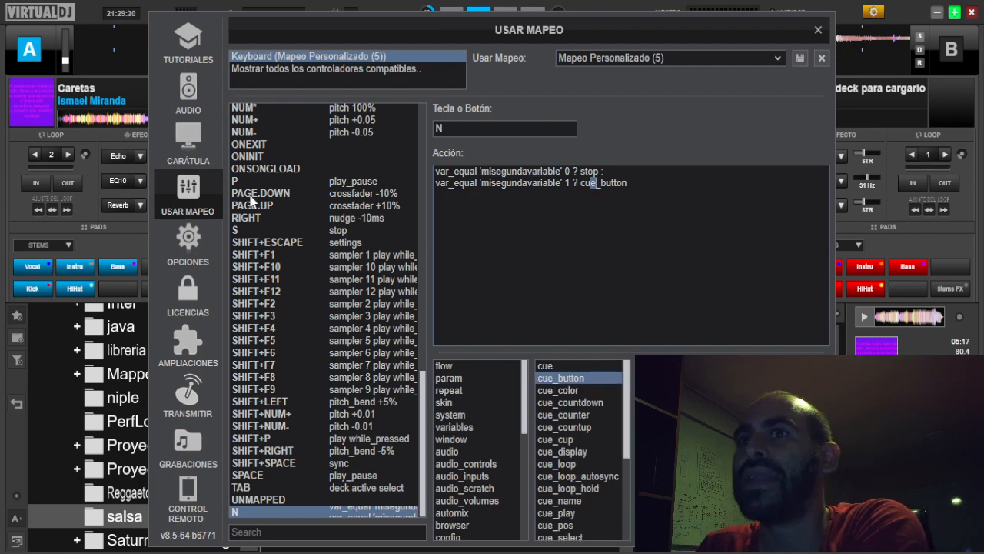
# Find the F key in the mapping list to review its toggle action for 'misegundavariable', and close the settings
pyautogui.scroll(1, 311, 381)
pyautogui.scroll(4, 309, 375)
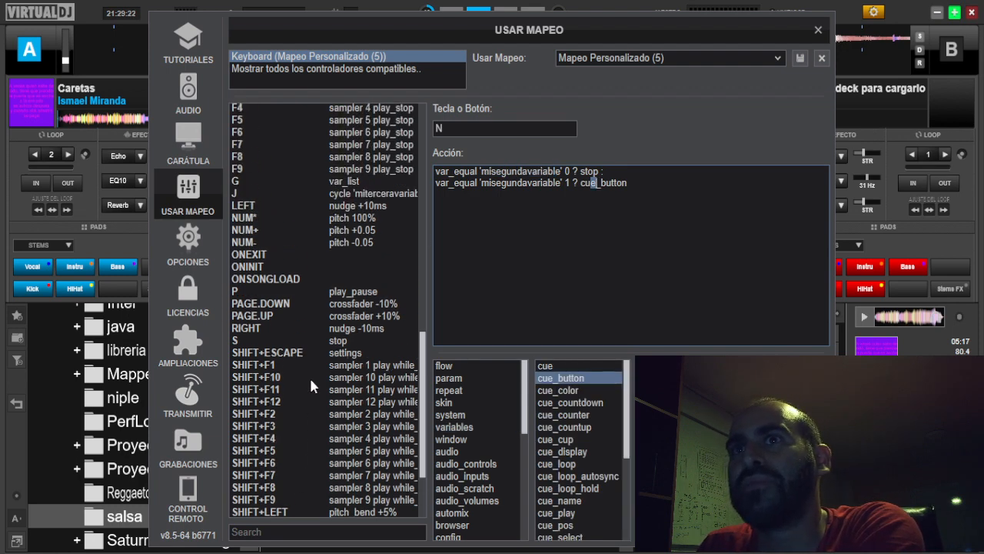
pyautogui.scroll(-5, 316, 227)
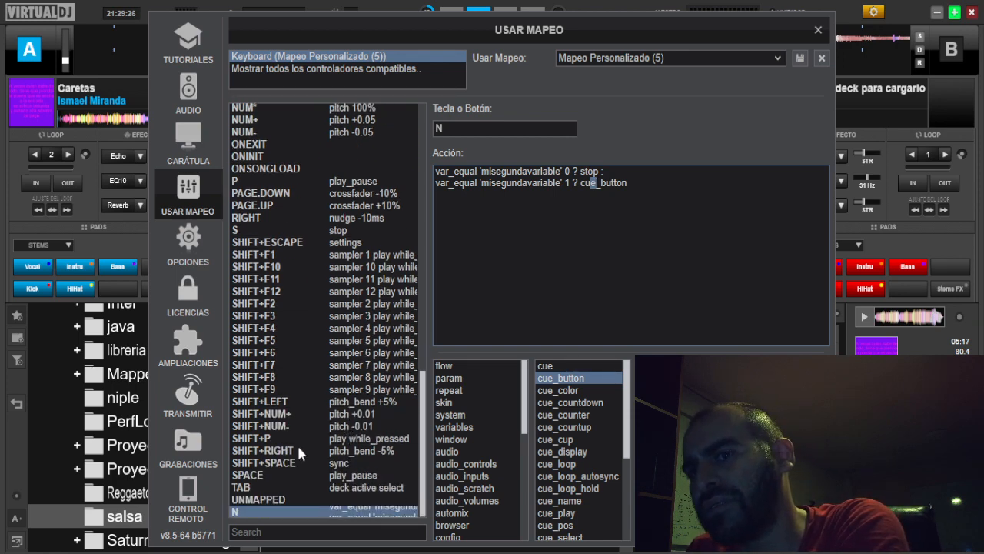
pyautogui.scroll(8, 323, 365)
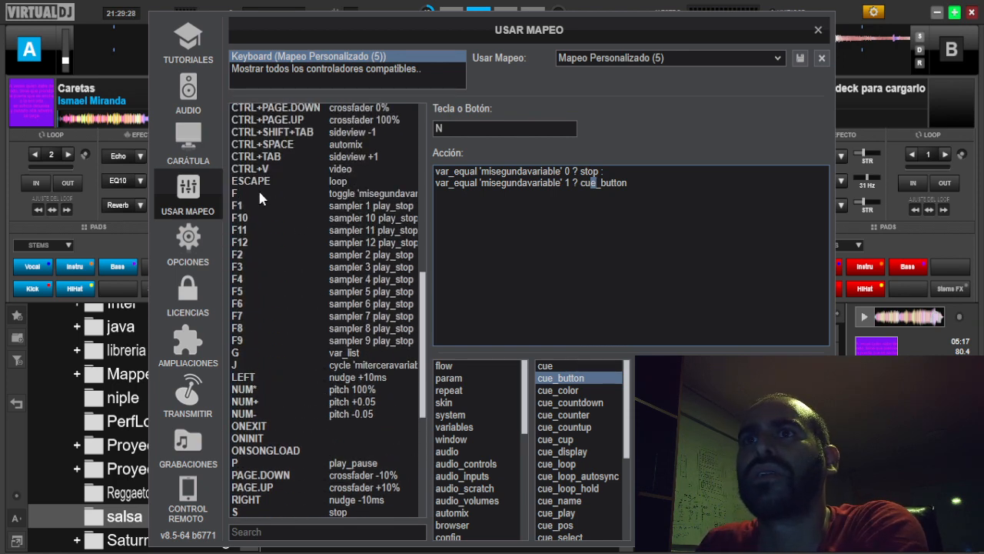
pyautogui.click(258, 193)
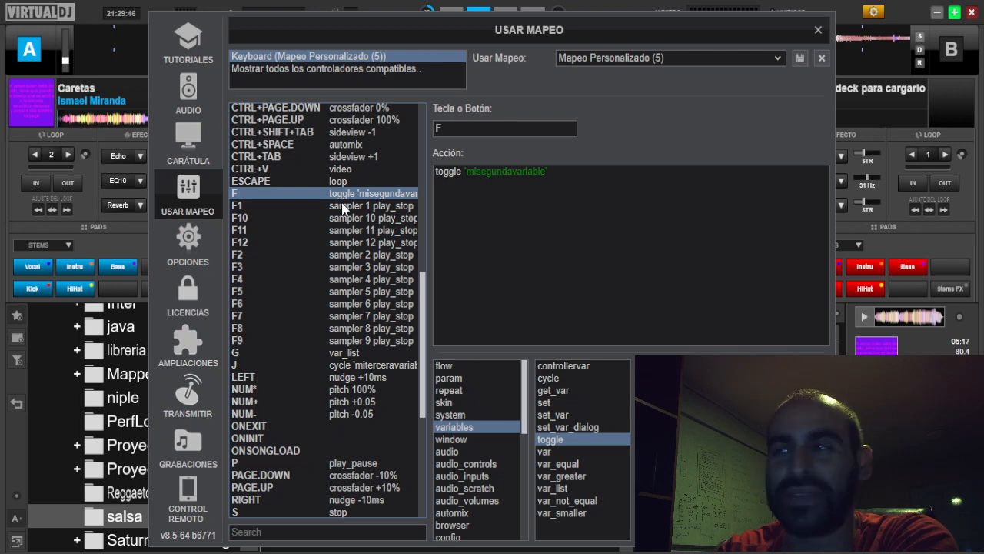
pyautogui.click(817, 32)
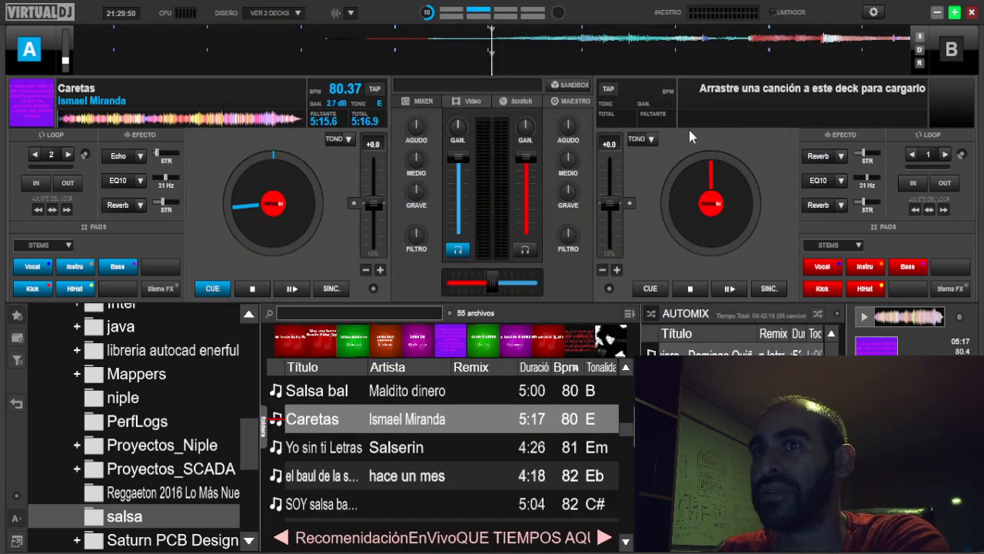
# Play Caretas repeatedly on deck A to test the N key's conditional stop and cue_button actions
pyautogui.click(286, 292)
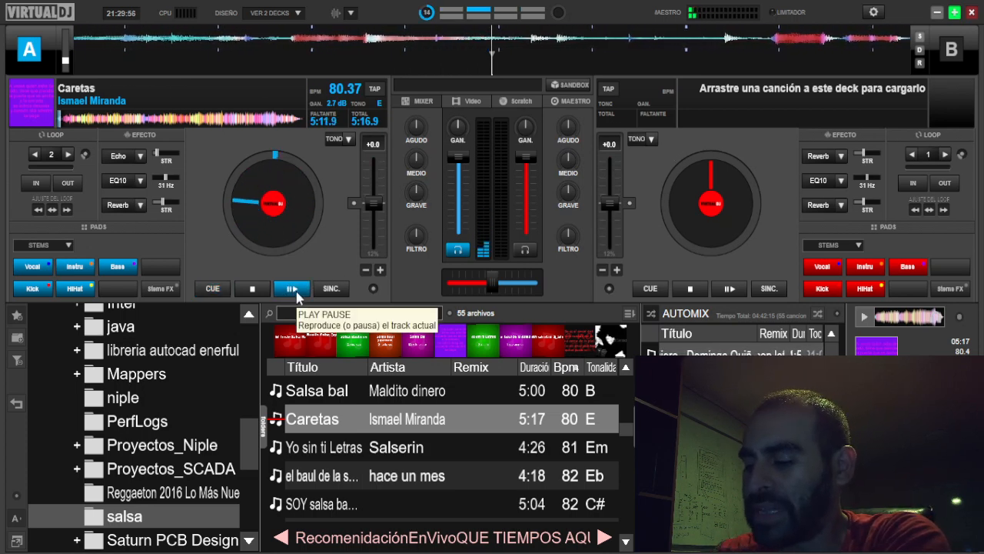
pyautogui.click(292, 290)
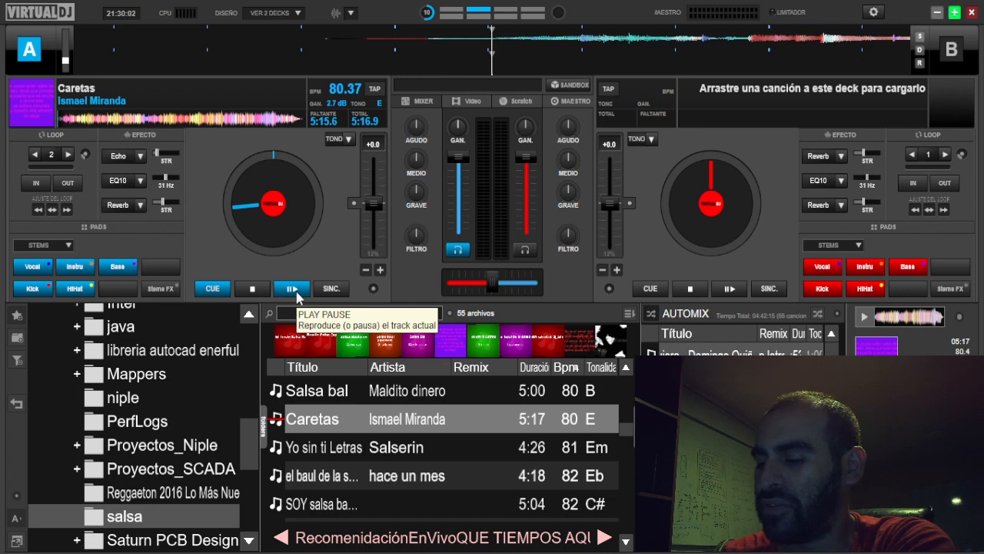
pyautogui.click(296, 293)
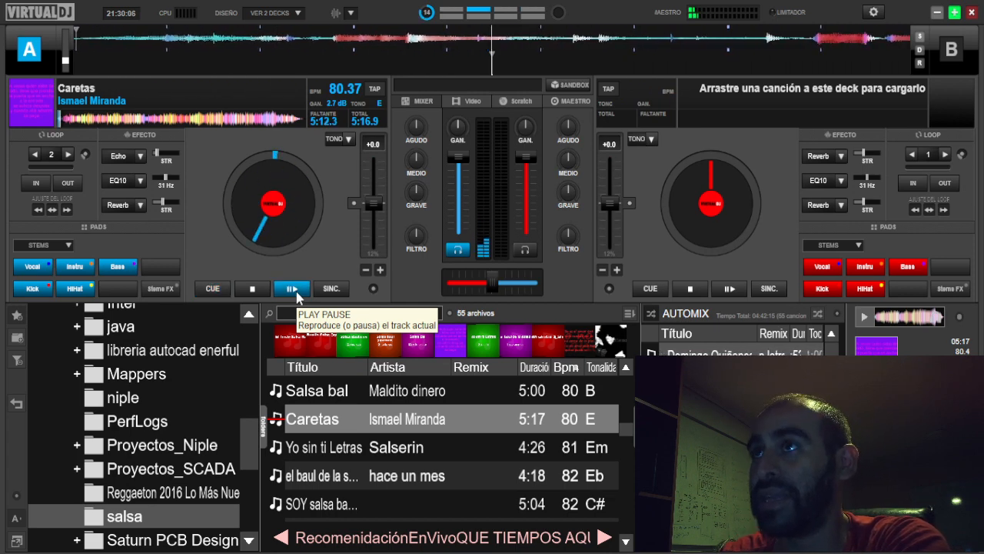
pyautogui.click(295, 290)
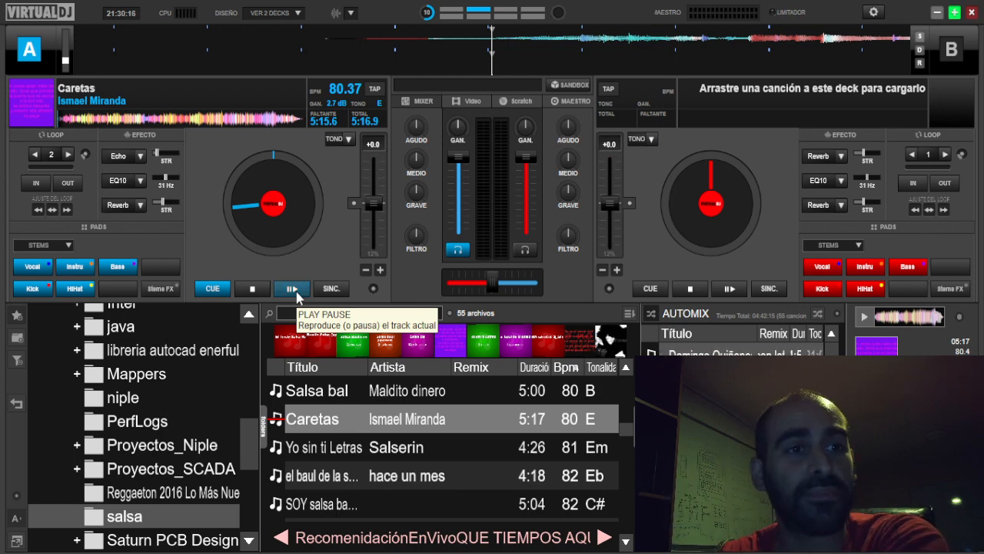
pyautogui.click(297, 293)
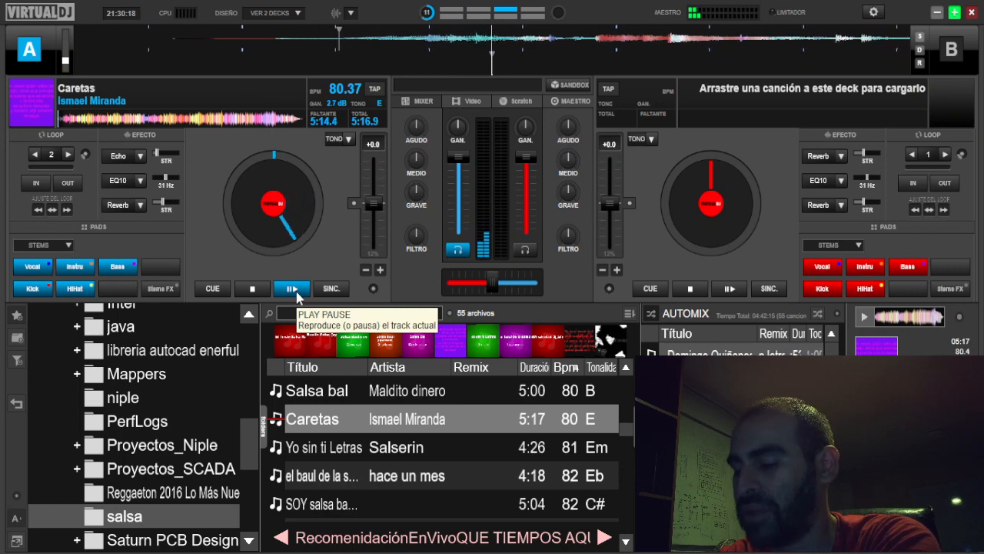
pyautogui.click(297, 293)
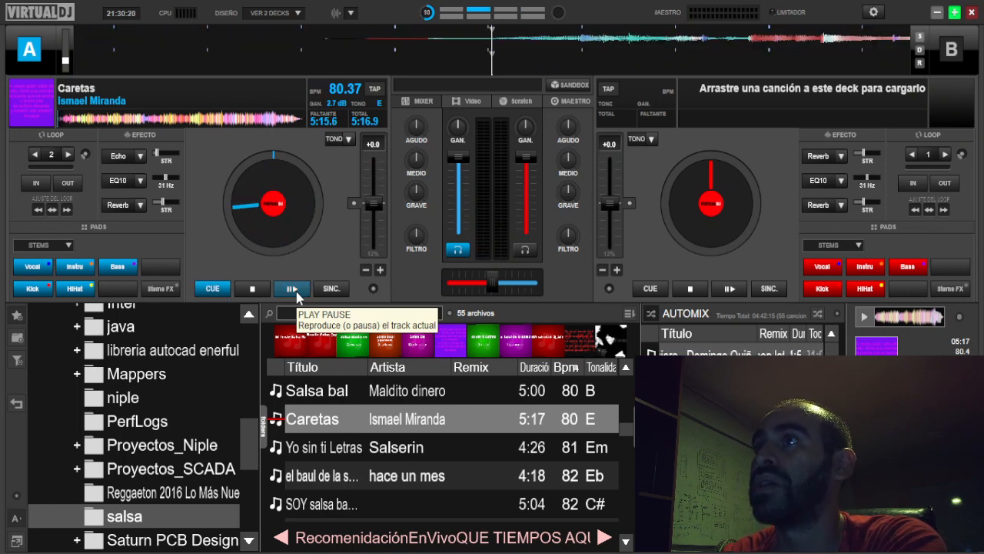
# Compare how deck A stops at the beginning of Caretas and at its cue point by repeating playback
pyautogui.click(297, 293)
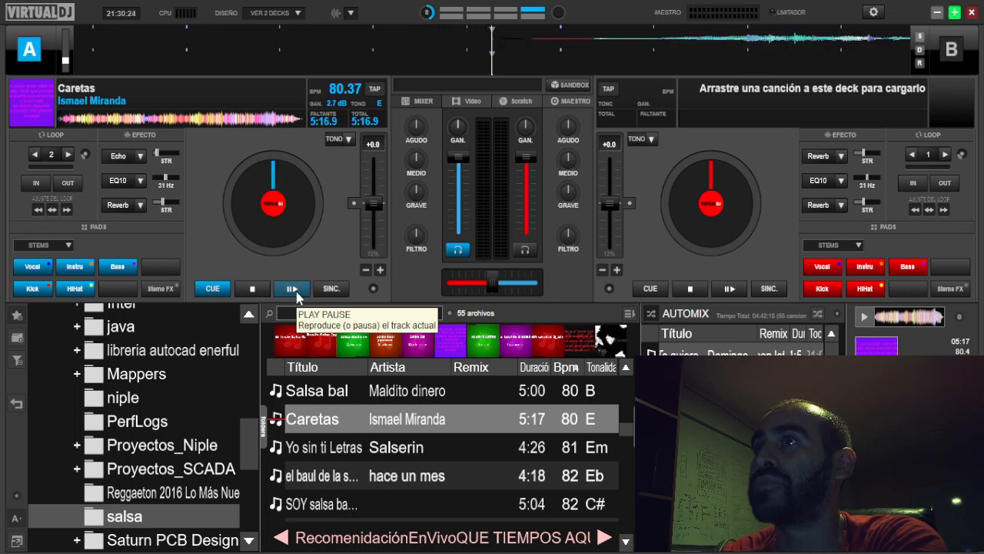
pyautogui.click(297, 293)
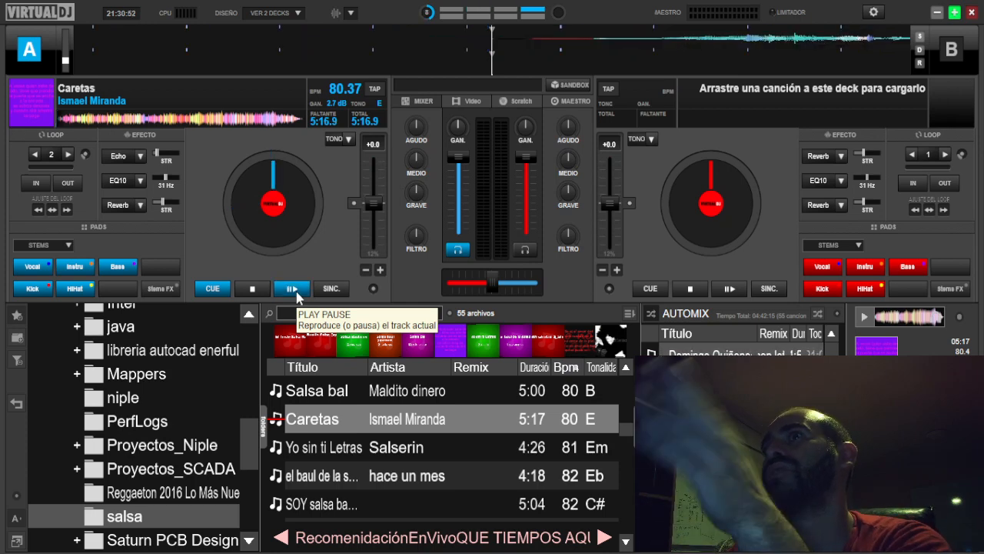
pyautogui.click(293, 289)
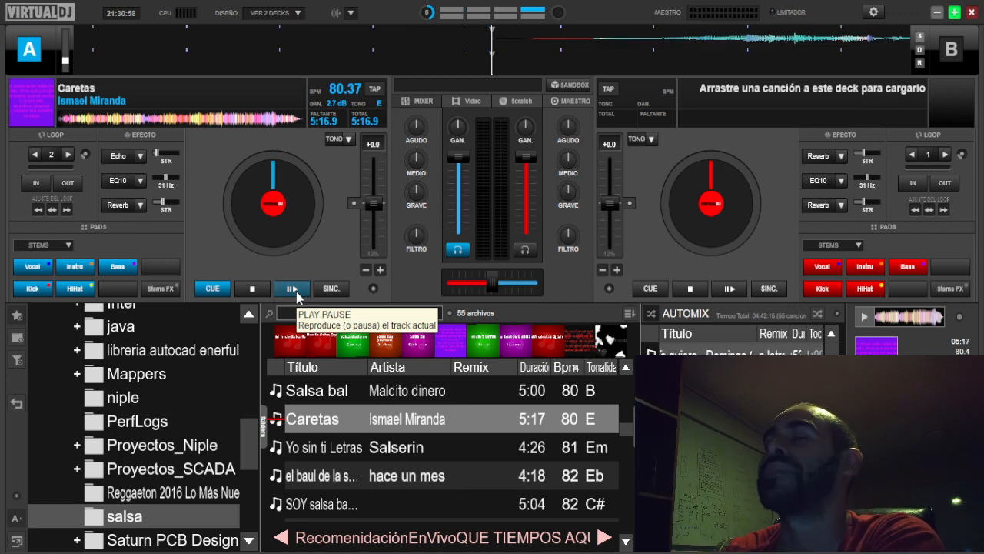
pyautogui.press('Home')
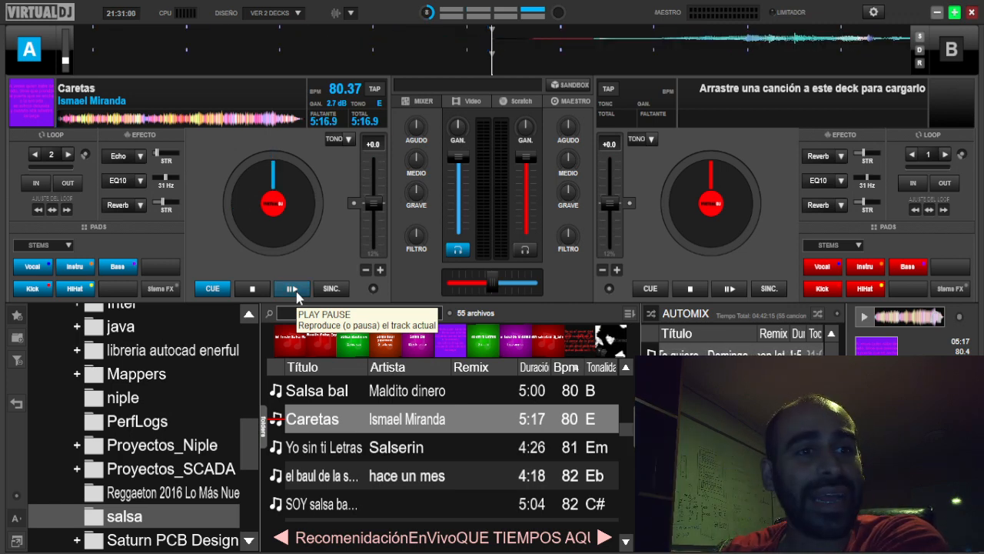
pyautogui.click(295, 290)
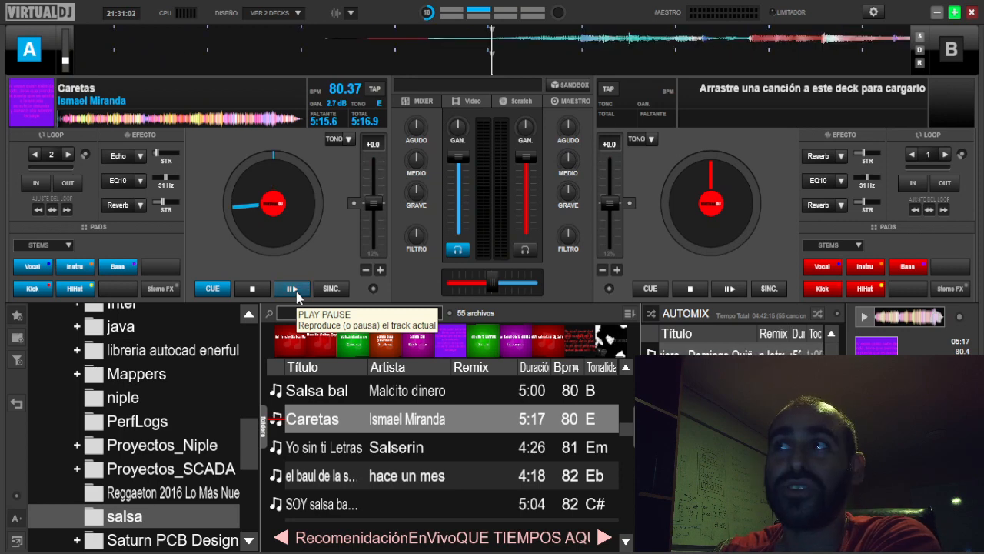
pyautogui.click(296, 290)
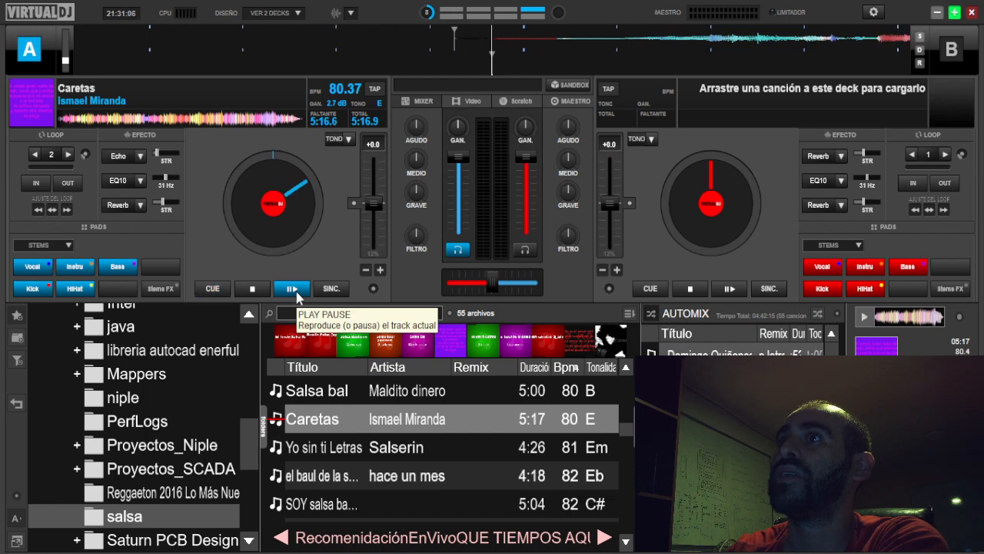
# Return Caretas to its beginning on deck A, move forward along the waveform into the song and play it
pyautogui.click(295, 290)
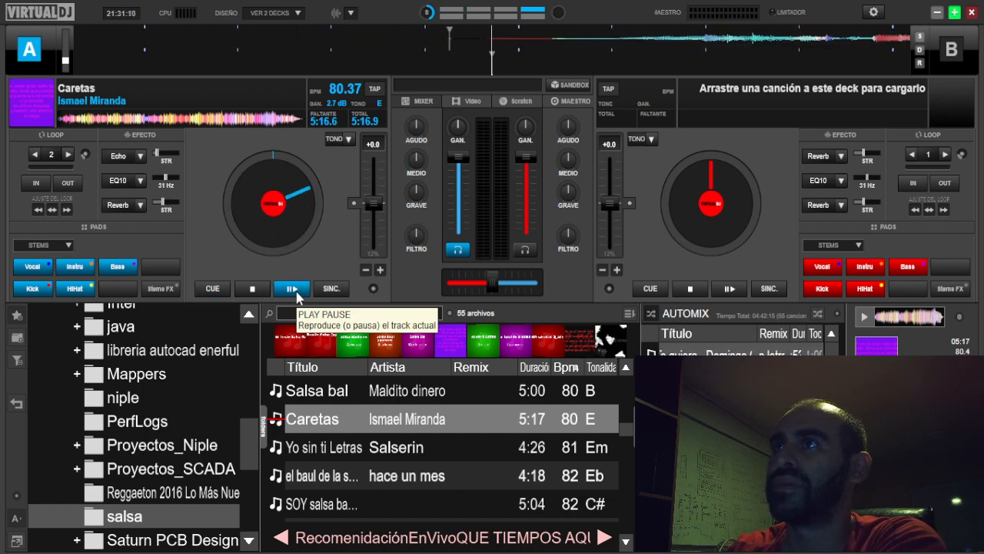
pyautogui.click(292, 290)
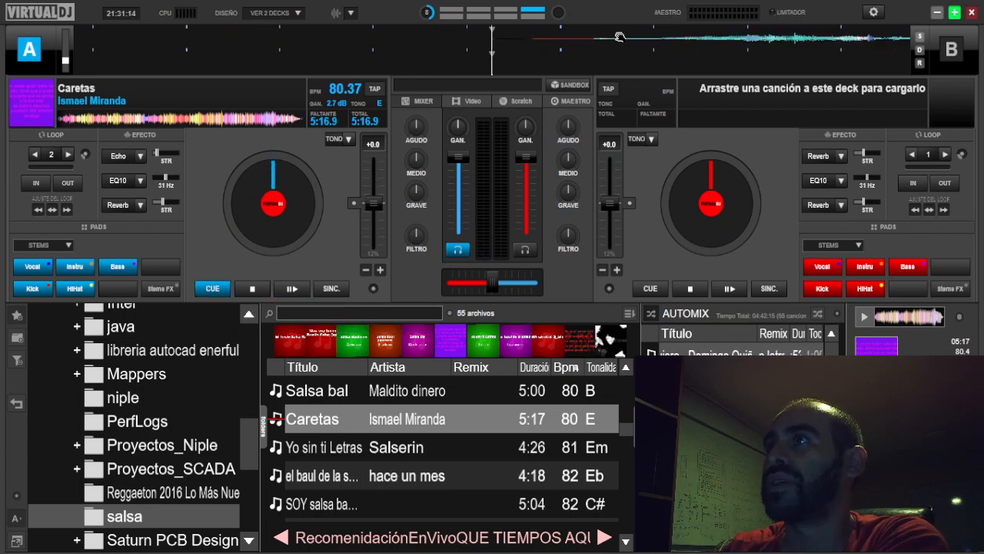
pyautogui.moveTo(597, 47)
pyautogui.mouseDown()
pyautogui.moveTo(417, 54)
pyautogui.moveTo(448, 54)
pyautogui.moveTo(433, 53)
pyautogui.mouseUp()
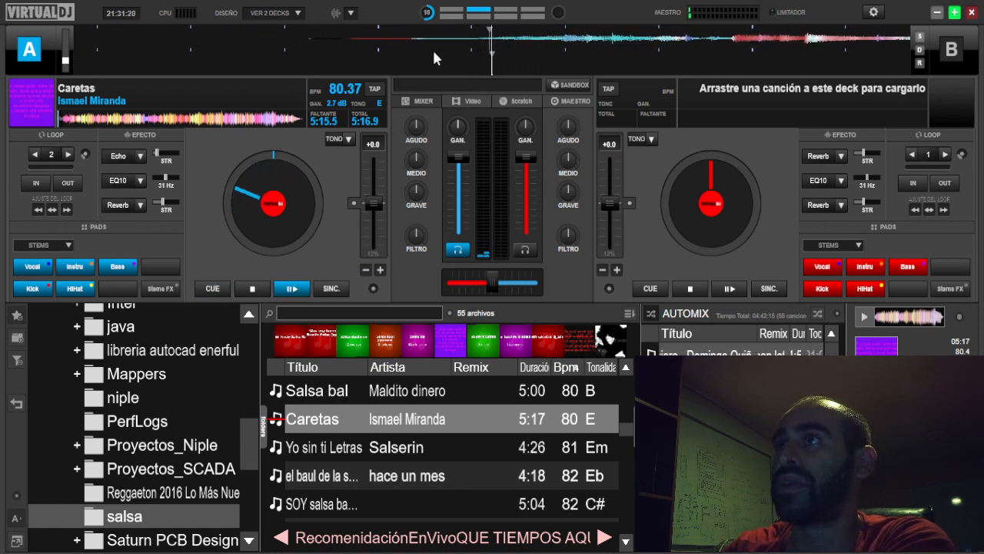